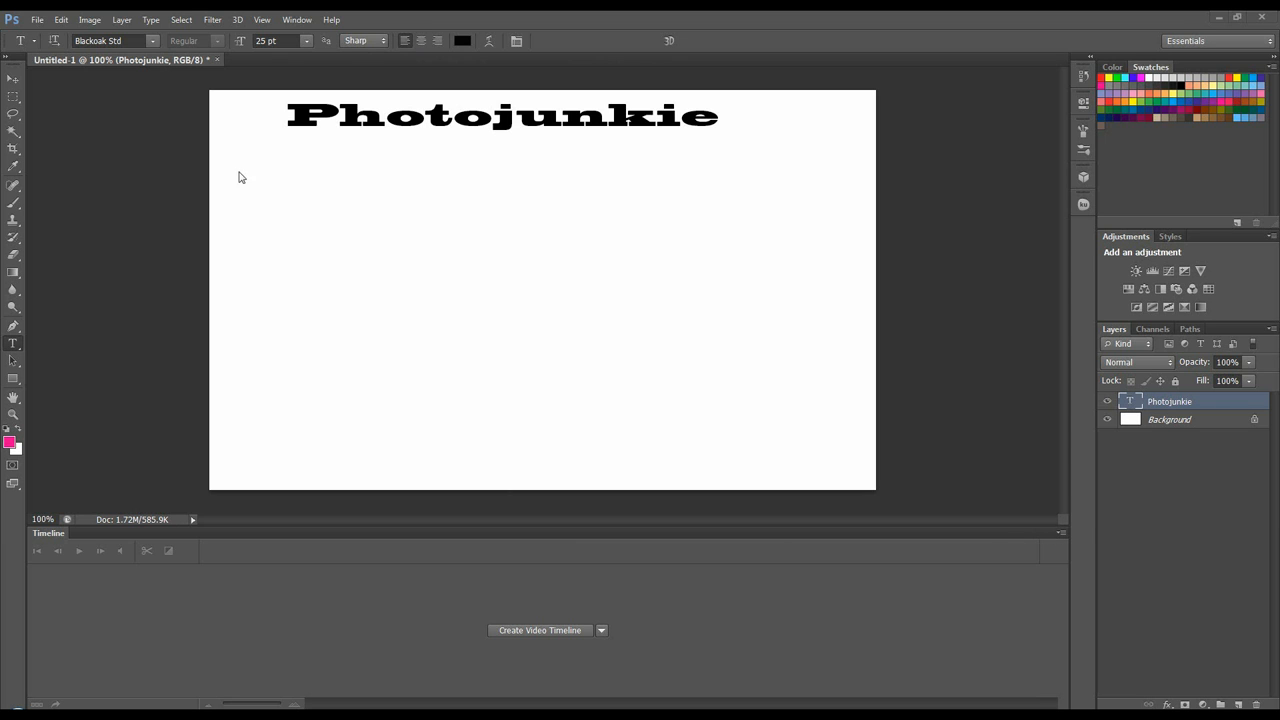
Step: Create a video timeline for the document and expand the Photojunkie layer's animation properties
left_click(300, 20)
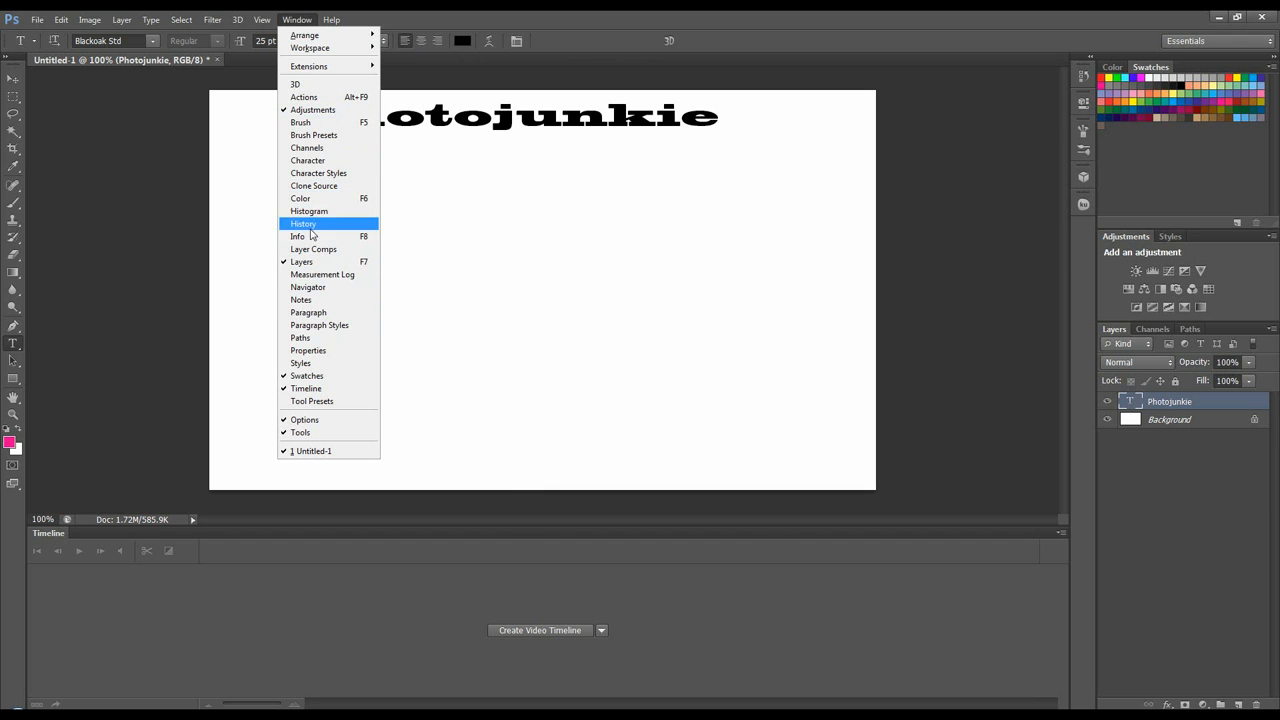
left_click(293, 20)
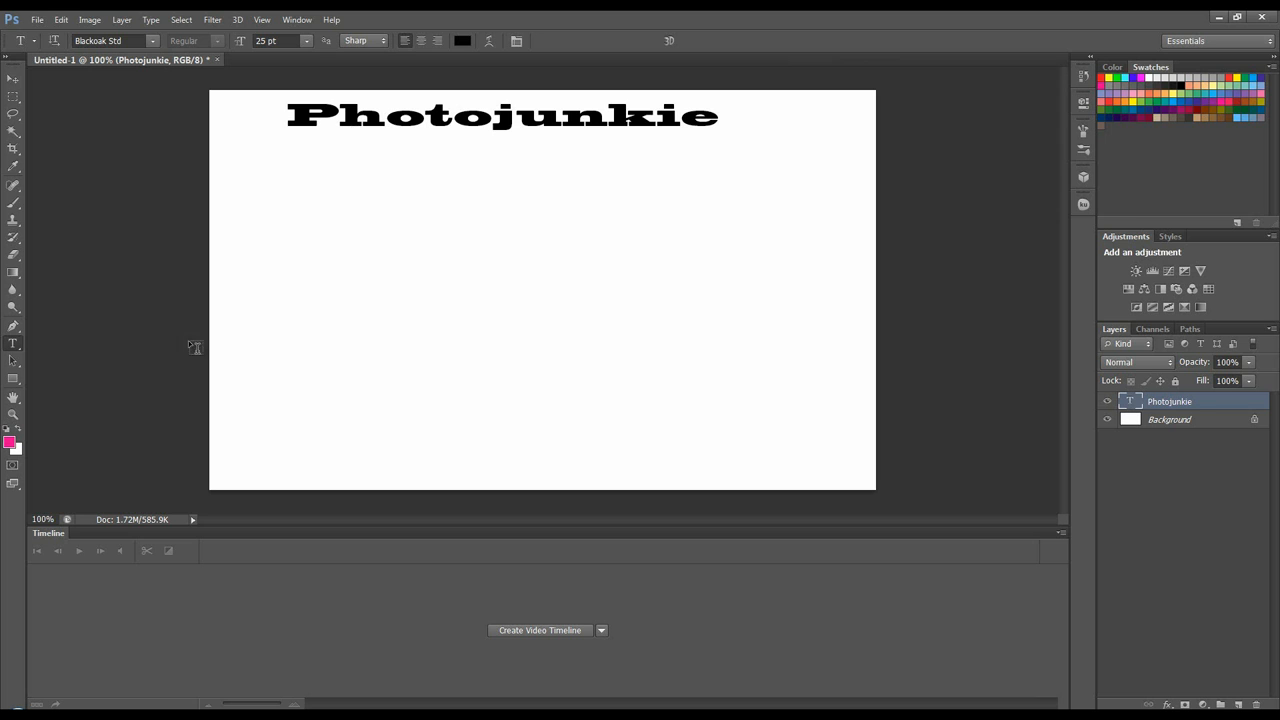
left_click(13, 78)
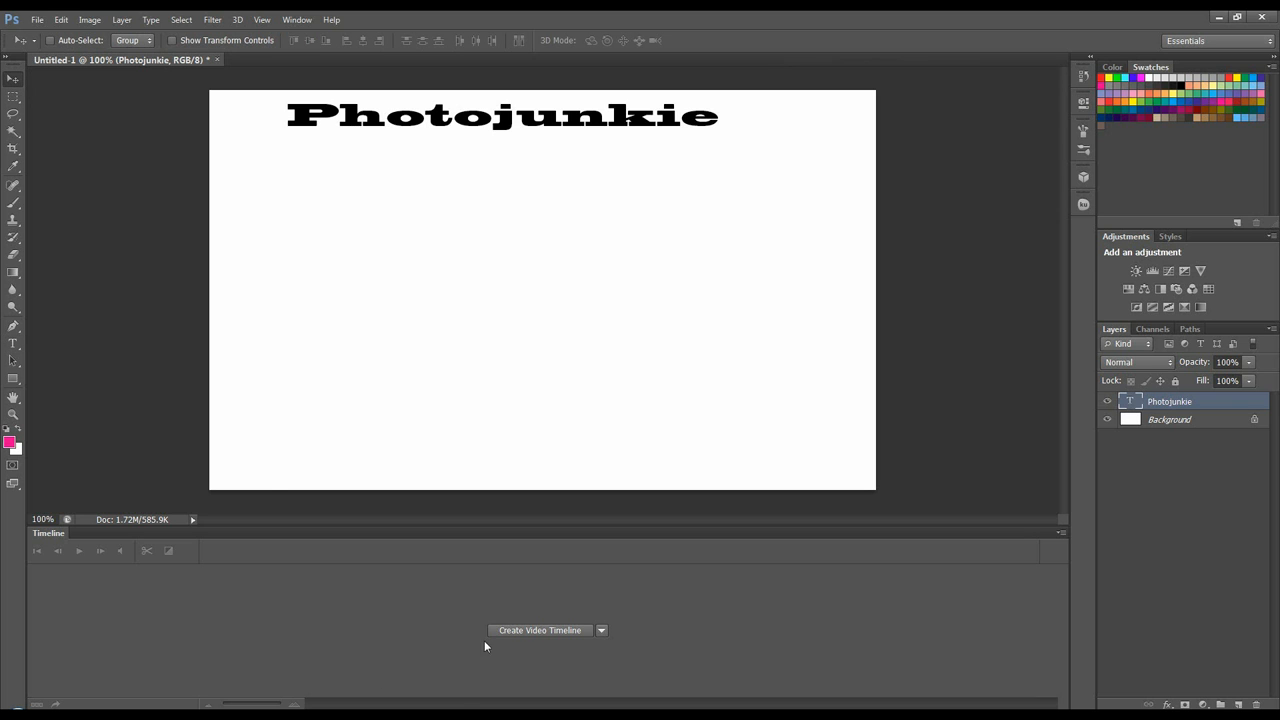
left_click(527, 631)
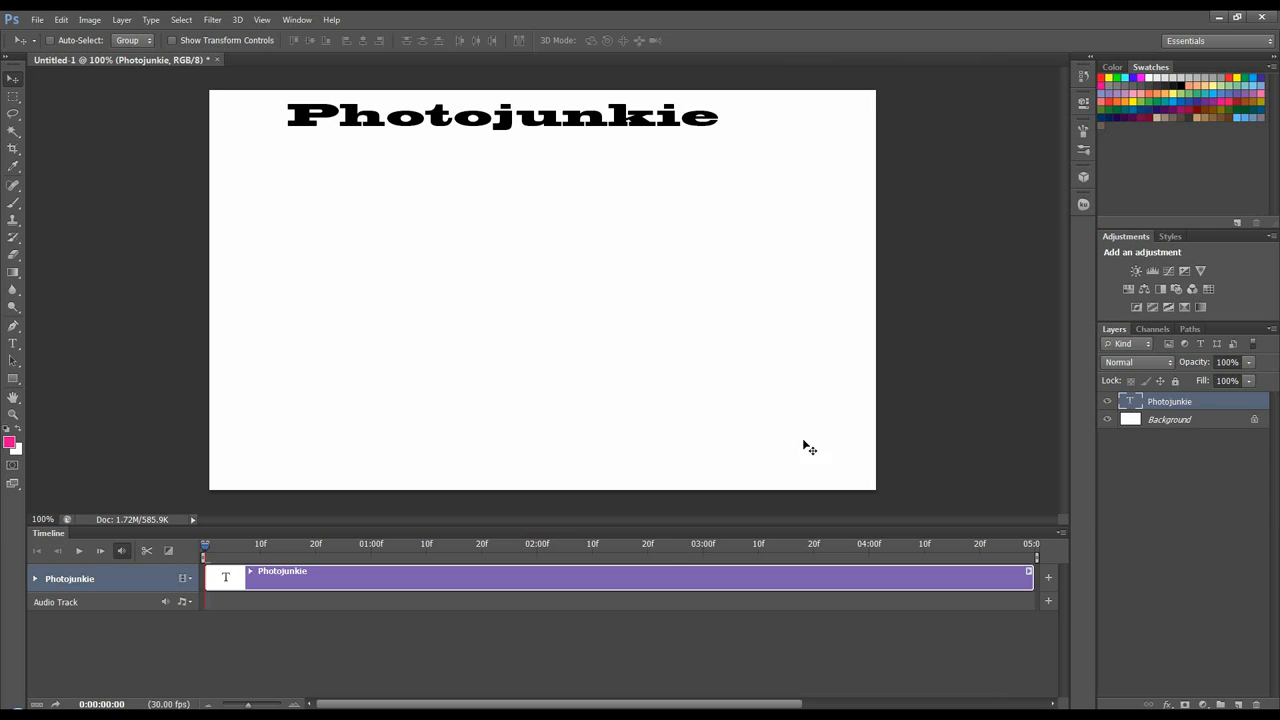
left_click(36, 579)
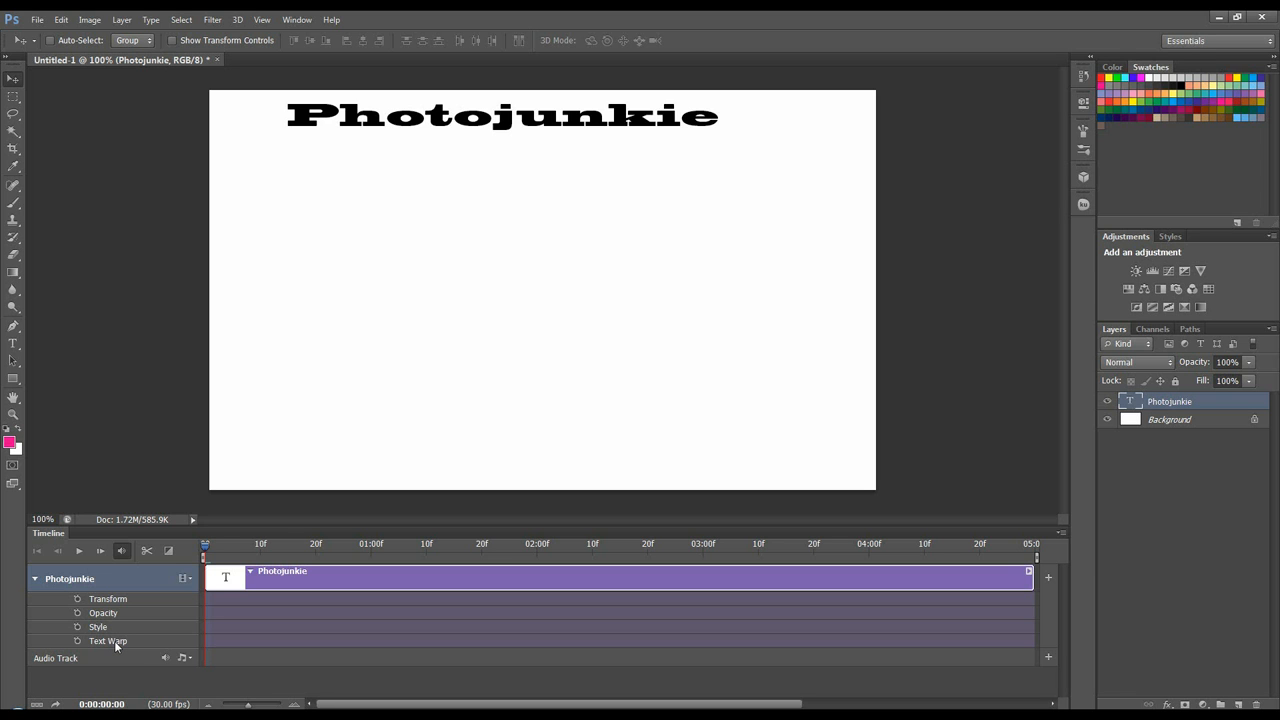
left_click(183, 658)
left_click(180, 662)
left_click(189, 660)
left_click(121, 660)
Step: Enable keyframing at the start of the timeline for the Photojunkie layer's Transform, Opacity, Style and Text Warp properties
left_click(77, 600)
left_click(78, 613)
left_click(78, 627)
left_click(78, 641)
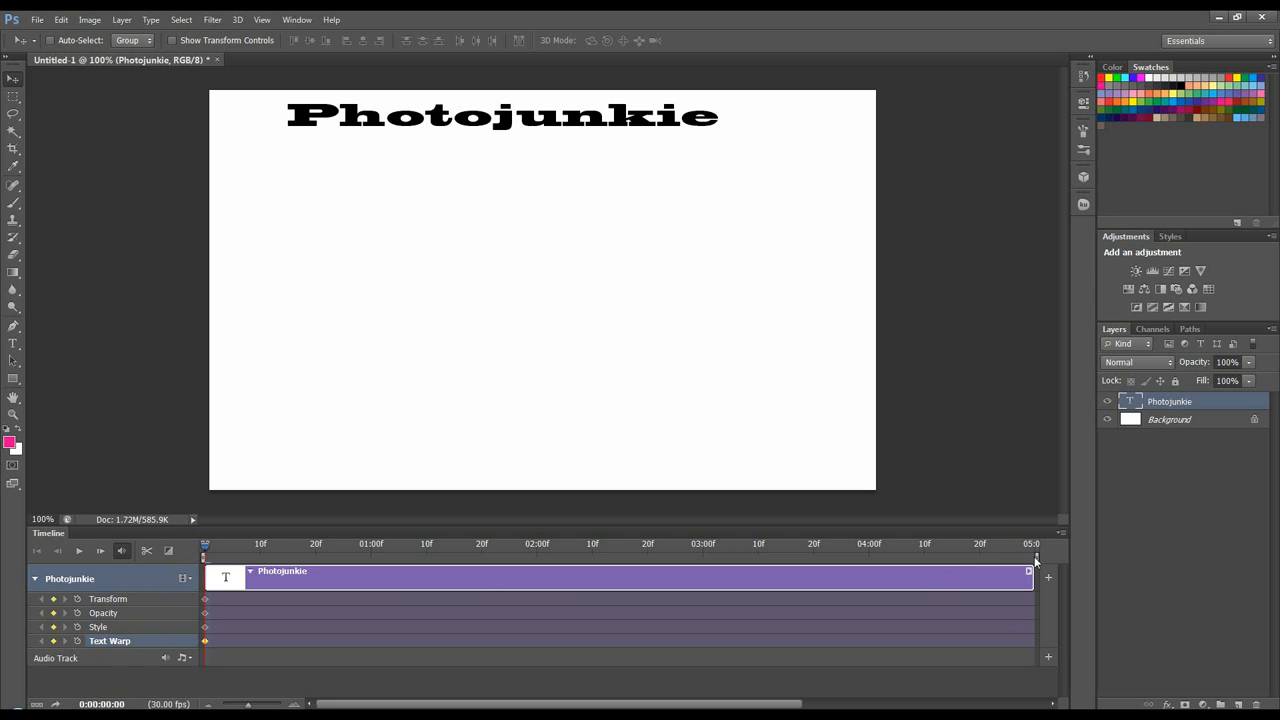
Step: Shorten the timeline's work area so that it ends at 01:00
mouse_move(1036, 557)
left_mouse_down()
mouse_move(354, 557)
mouse_move(383, 557)
mouse_move(372, 557)
left_mouse_up()
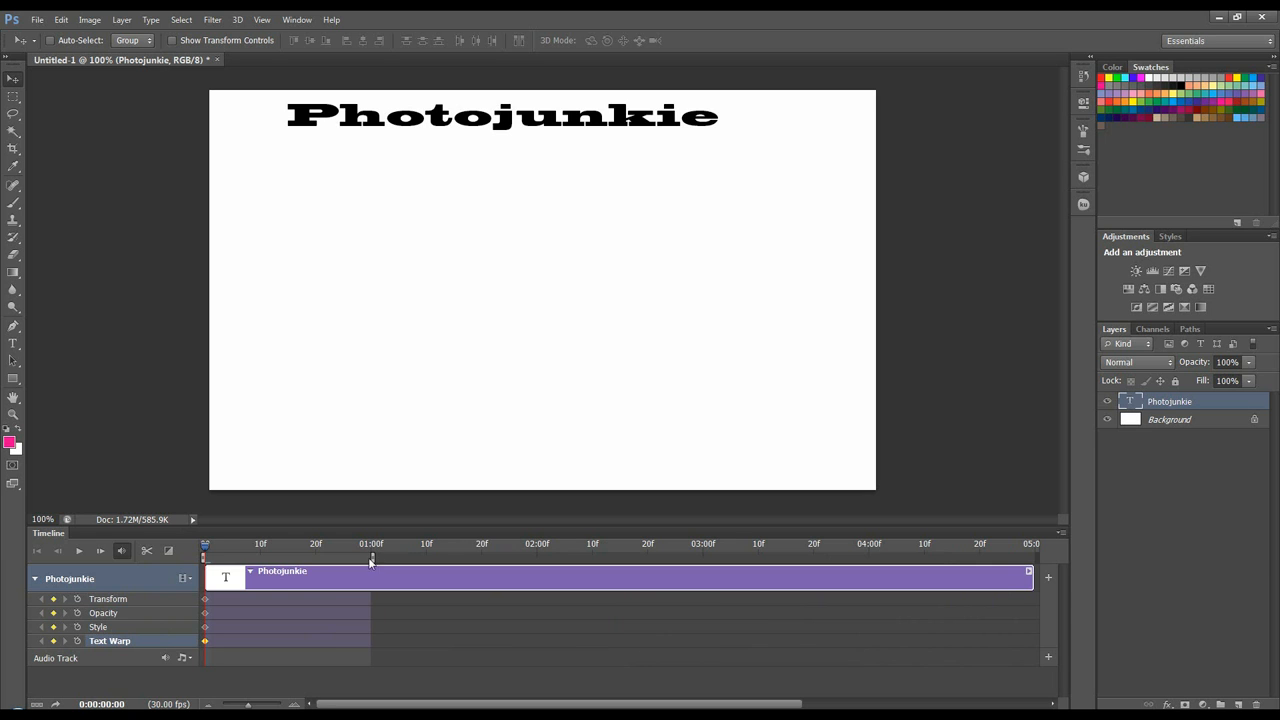
mouse_move(207, 550)
left_mouse_down()
mouse_move(358, 550)
mouse_move(206, 553)
left_mouse_up()
left_click(1060, 532)
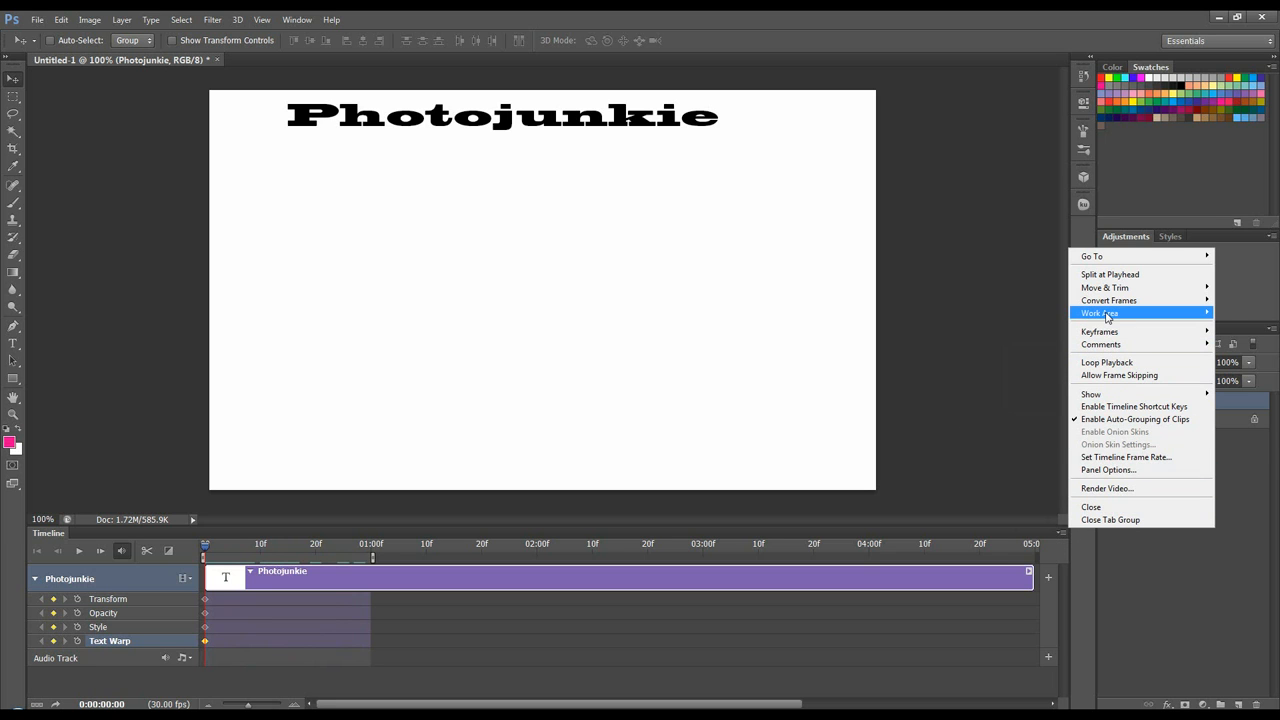
mouse_move(1107, 317)
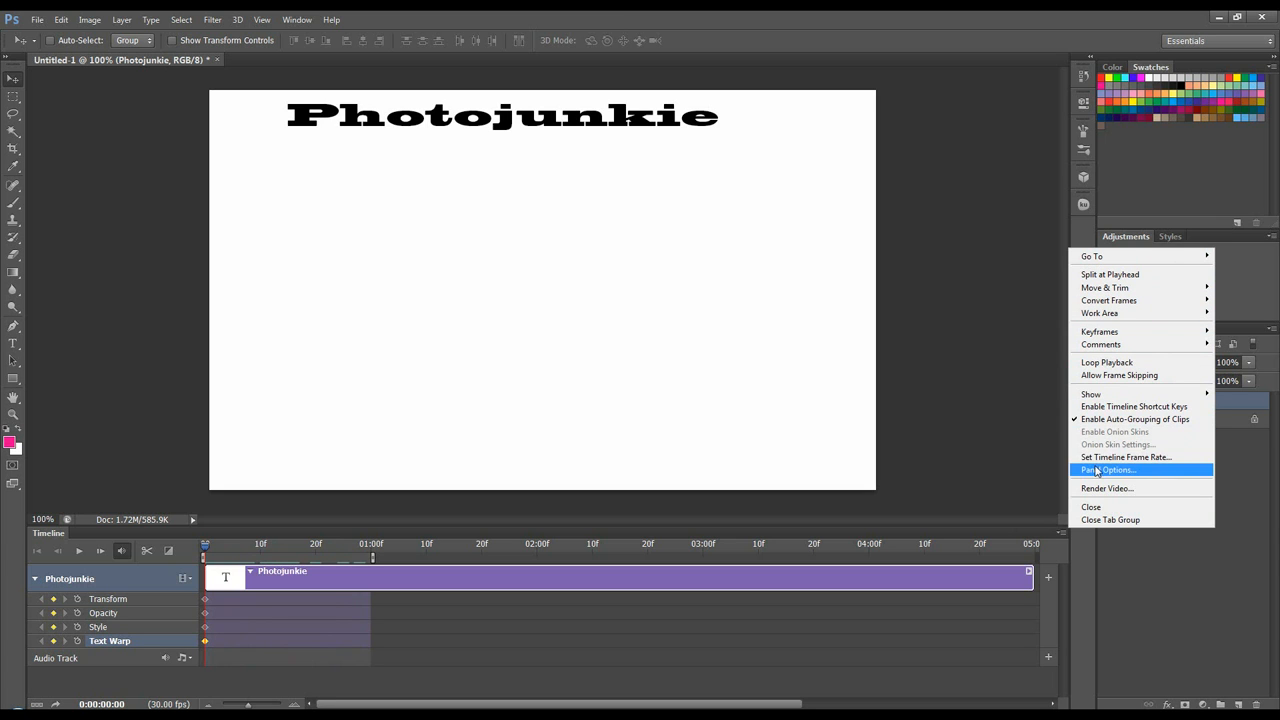
left_click(910, 538)
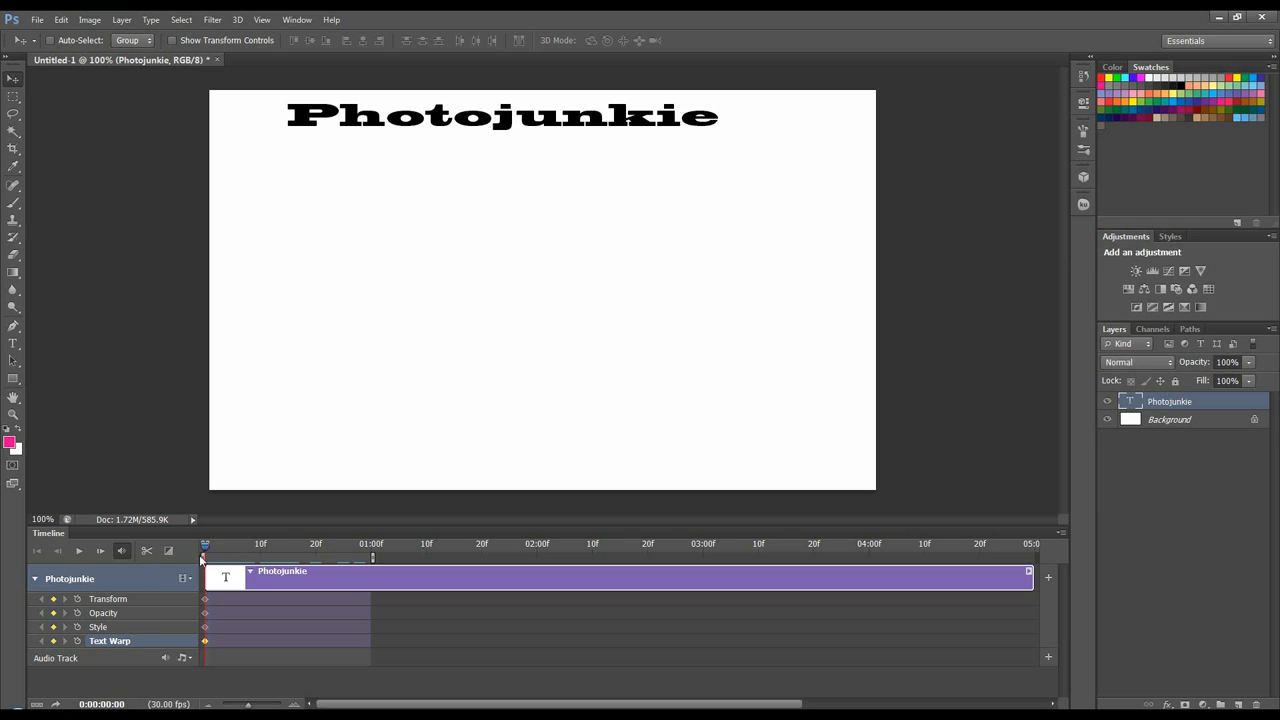
Step: Position the playhead at 0:00:00:15 and set the timeline frame rate to 30 fps
left_click_drag(206, 549, 283, 552)
left_click(1061, 533)
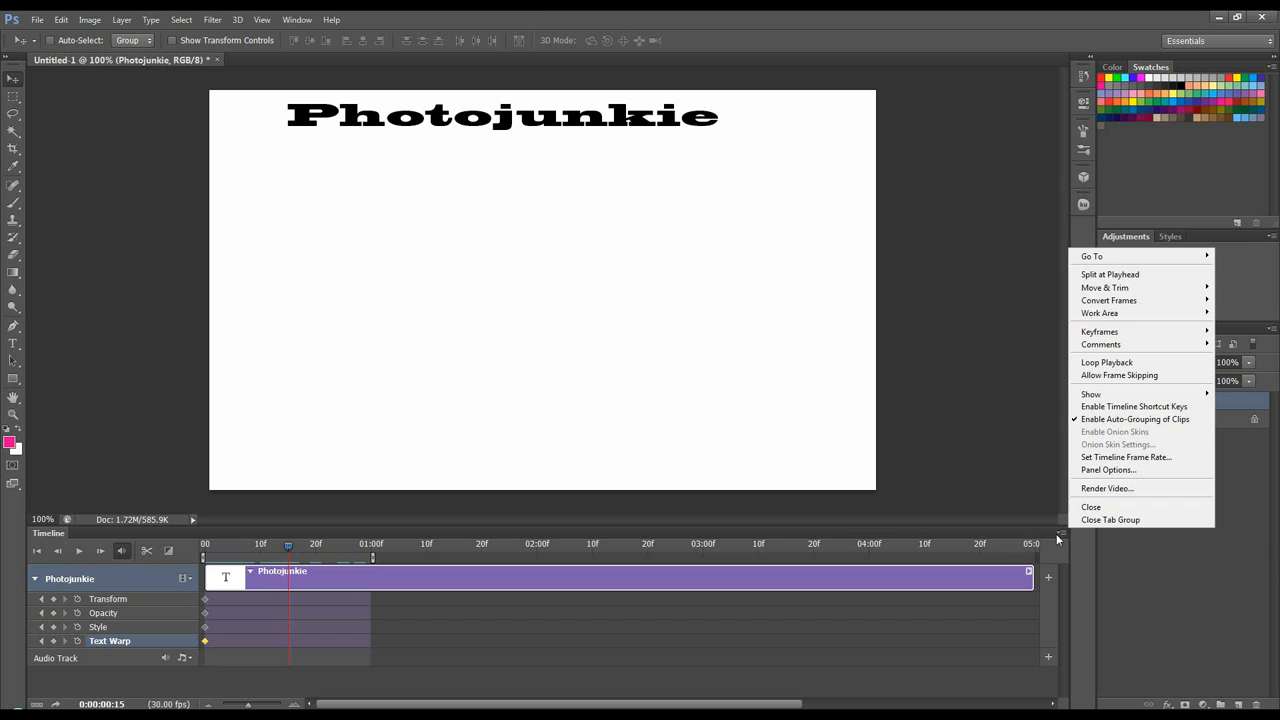
left_click(1092, 458)
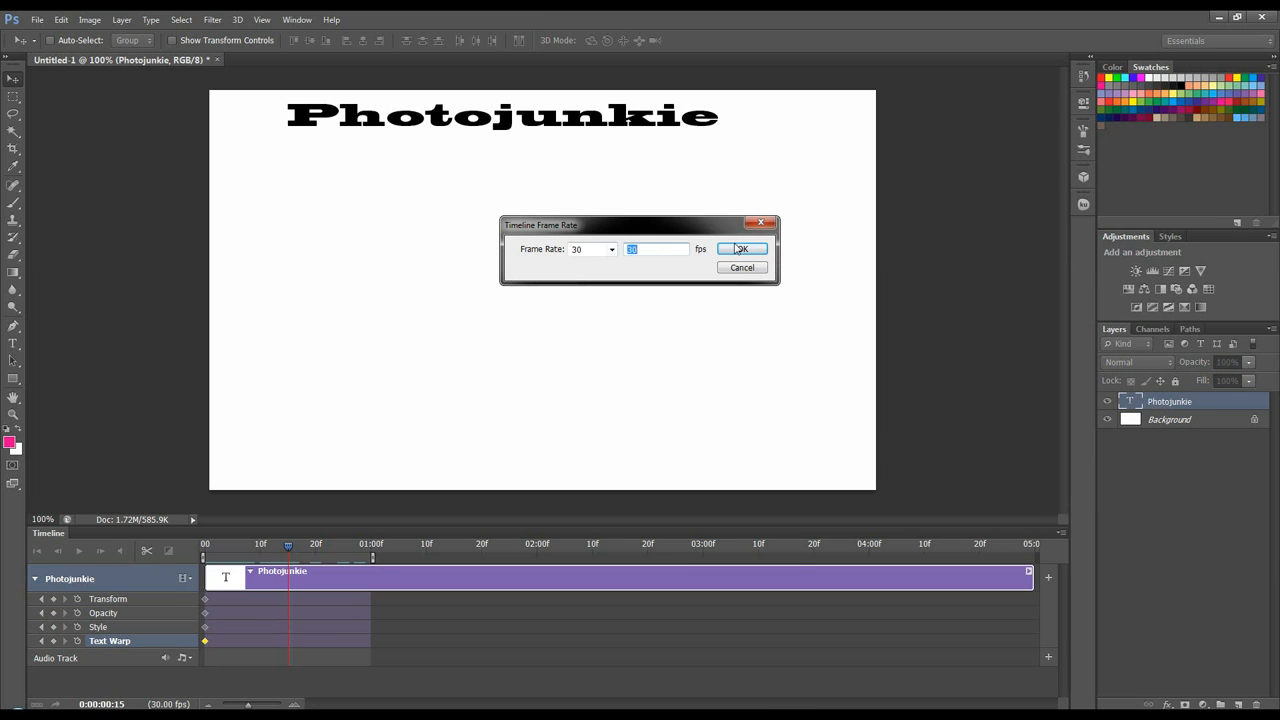
left_click(611, 249)
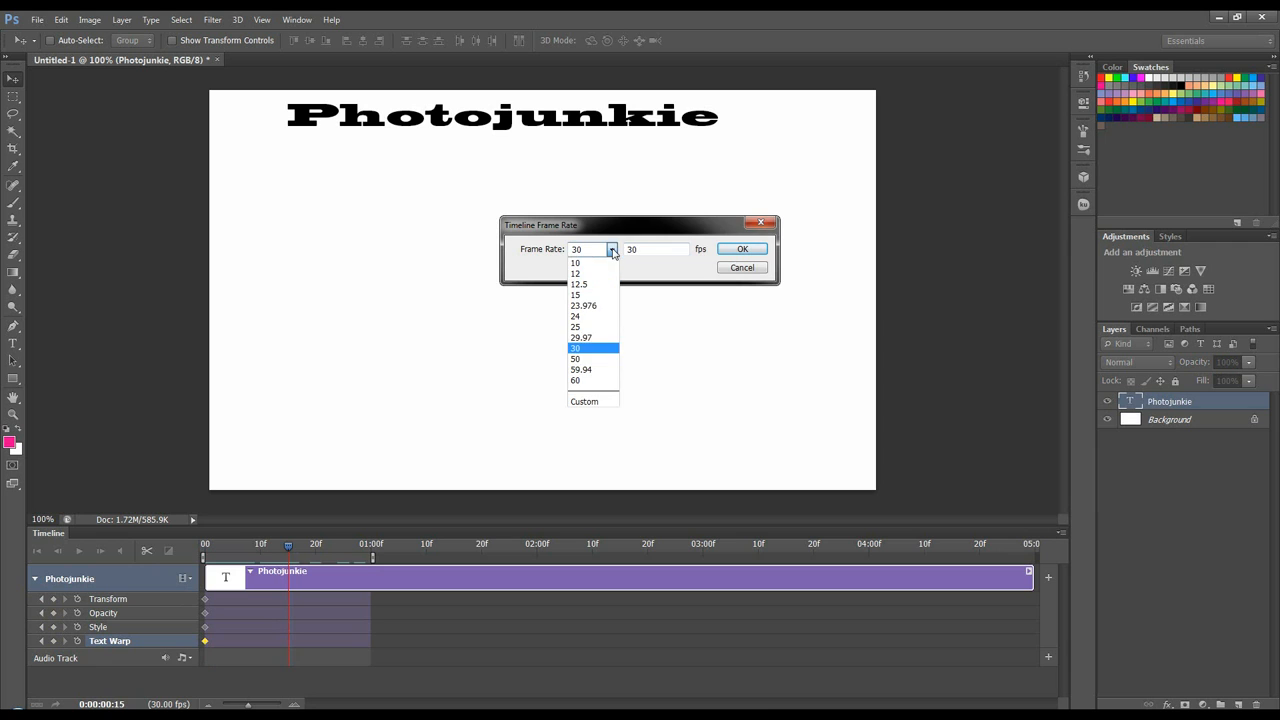
left_click(597, 348)
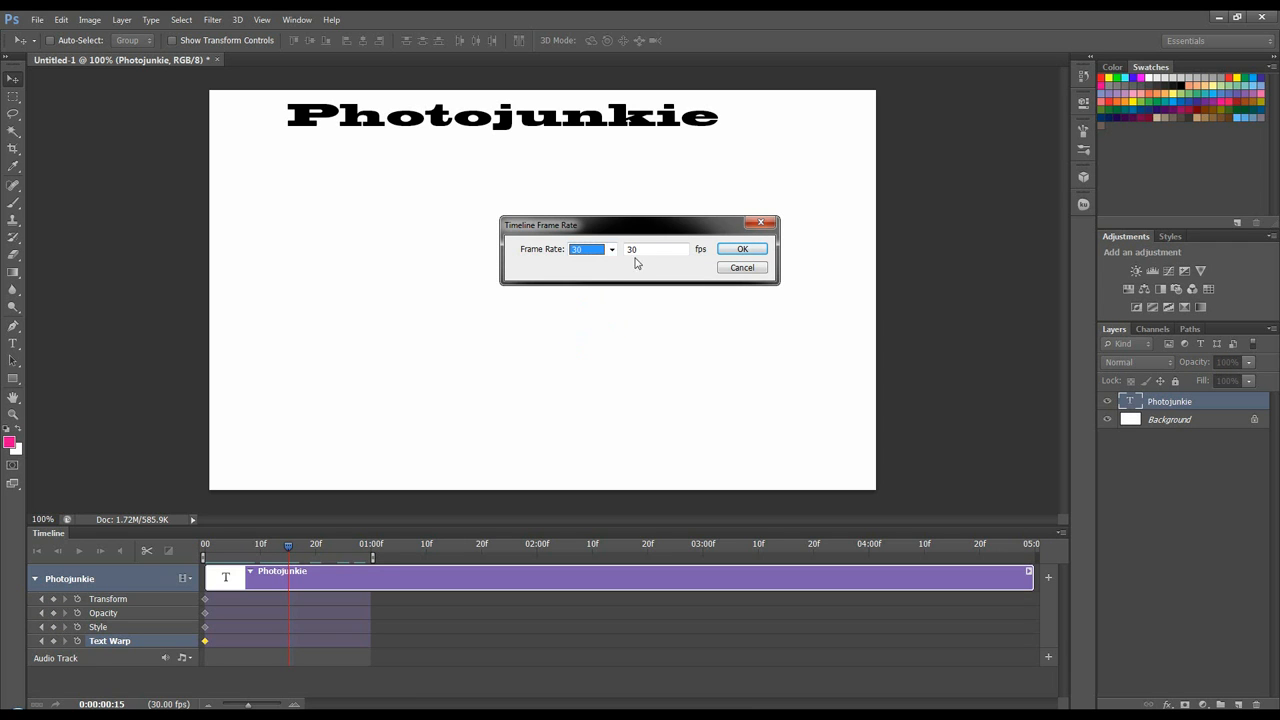
left_click(745, 250)
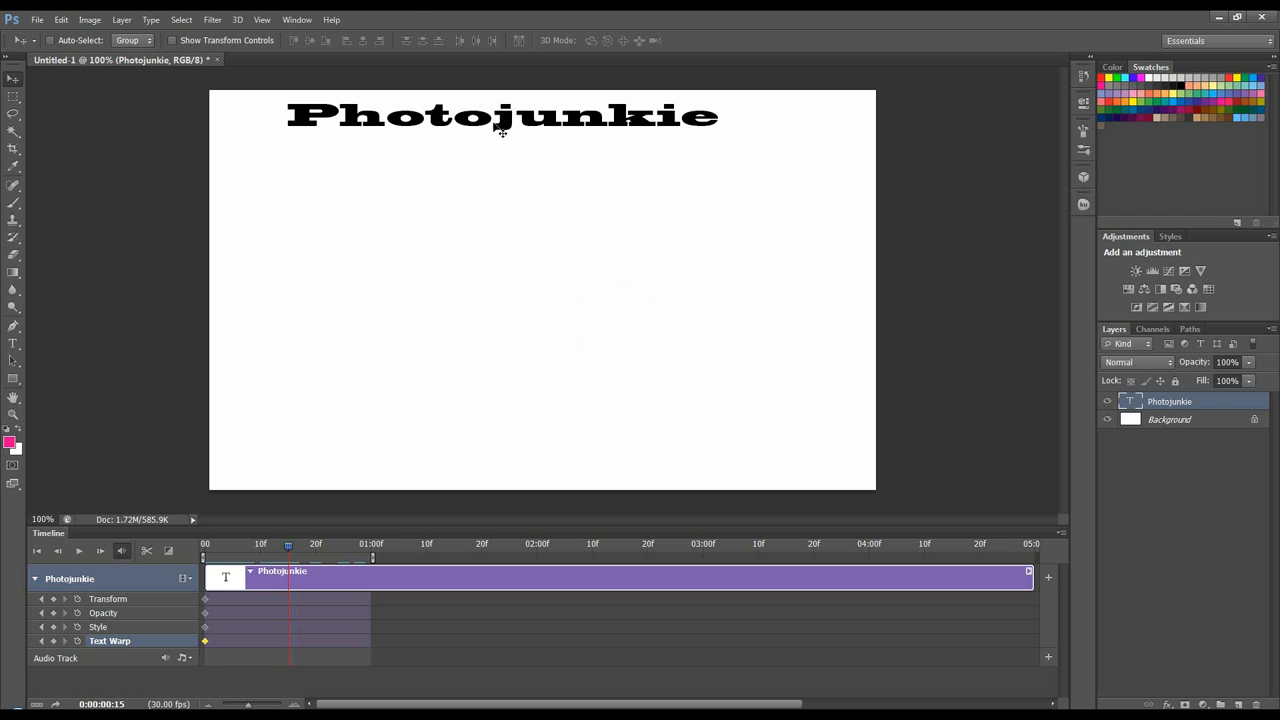
Step: At frame 15, move the Photojunkie text down to the middle of the canvas and rotate it about -20 degrees
left_click_drag(501, 126, 512, 287)
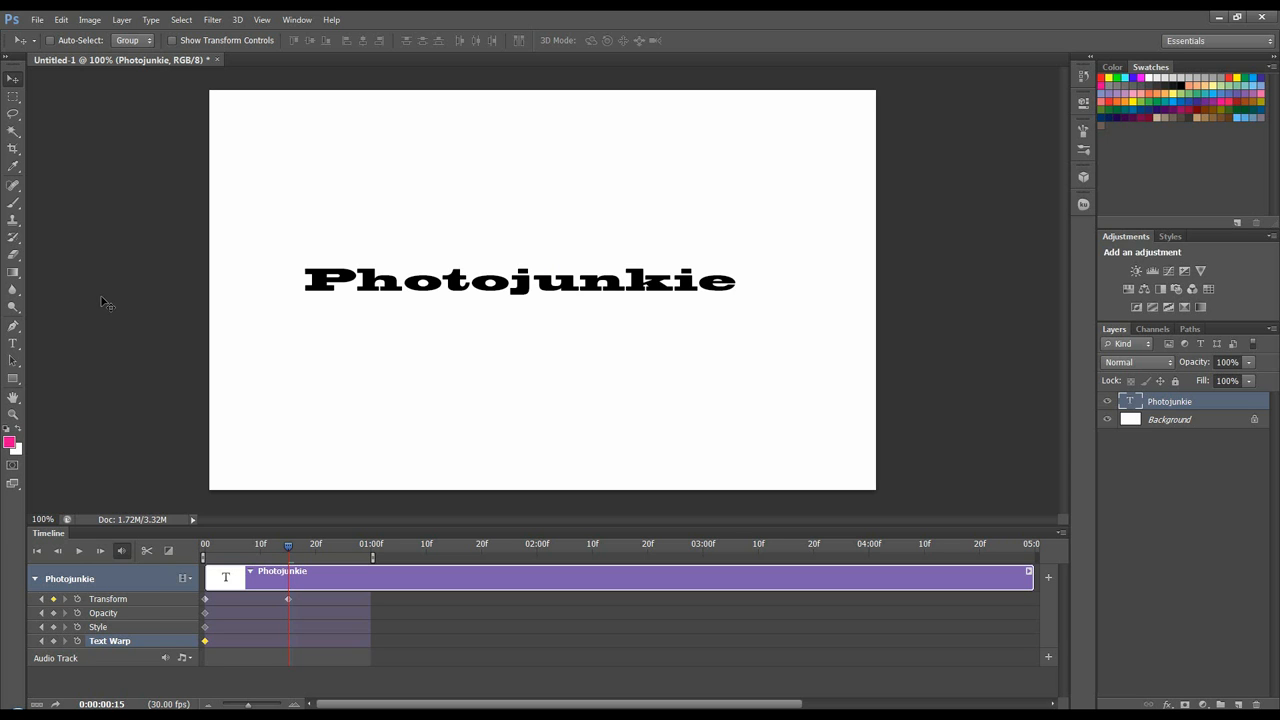
key("ctrl+t")
left_click_drag(760, 261, 763, 160)
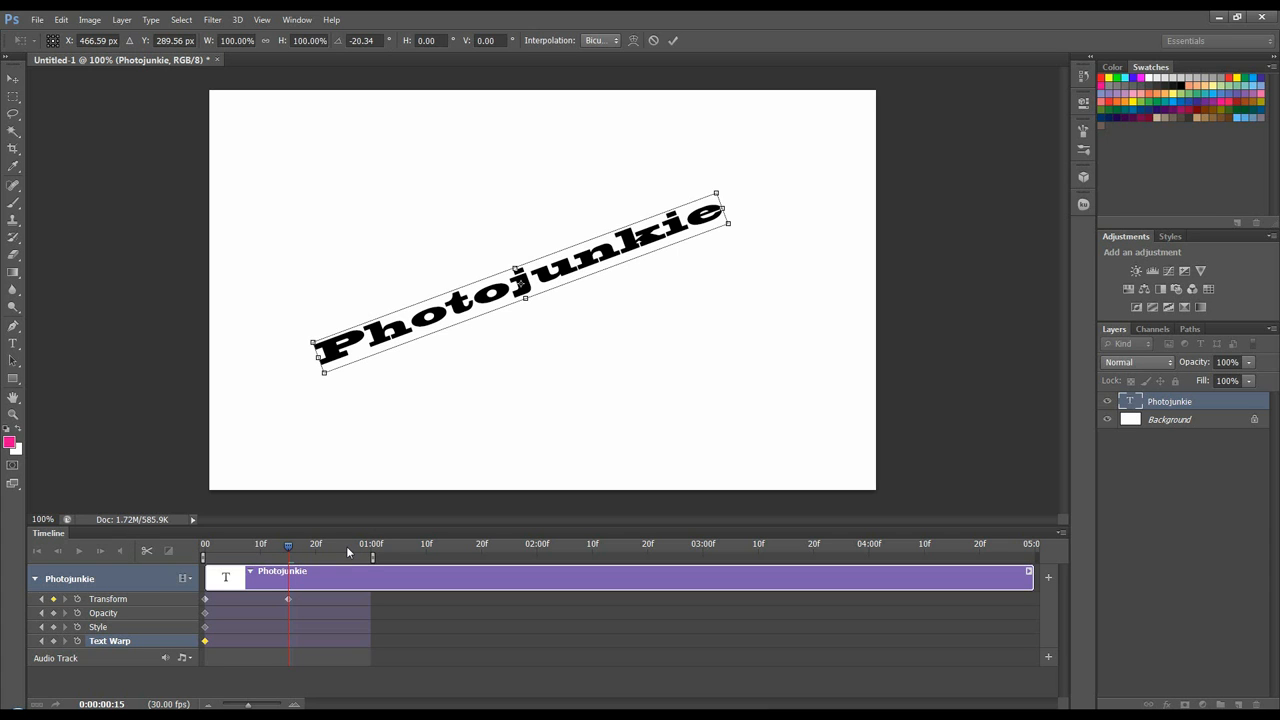
key("Return")
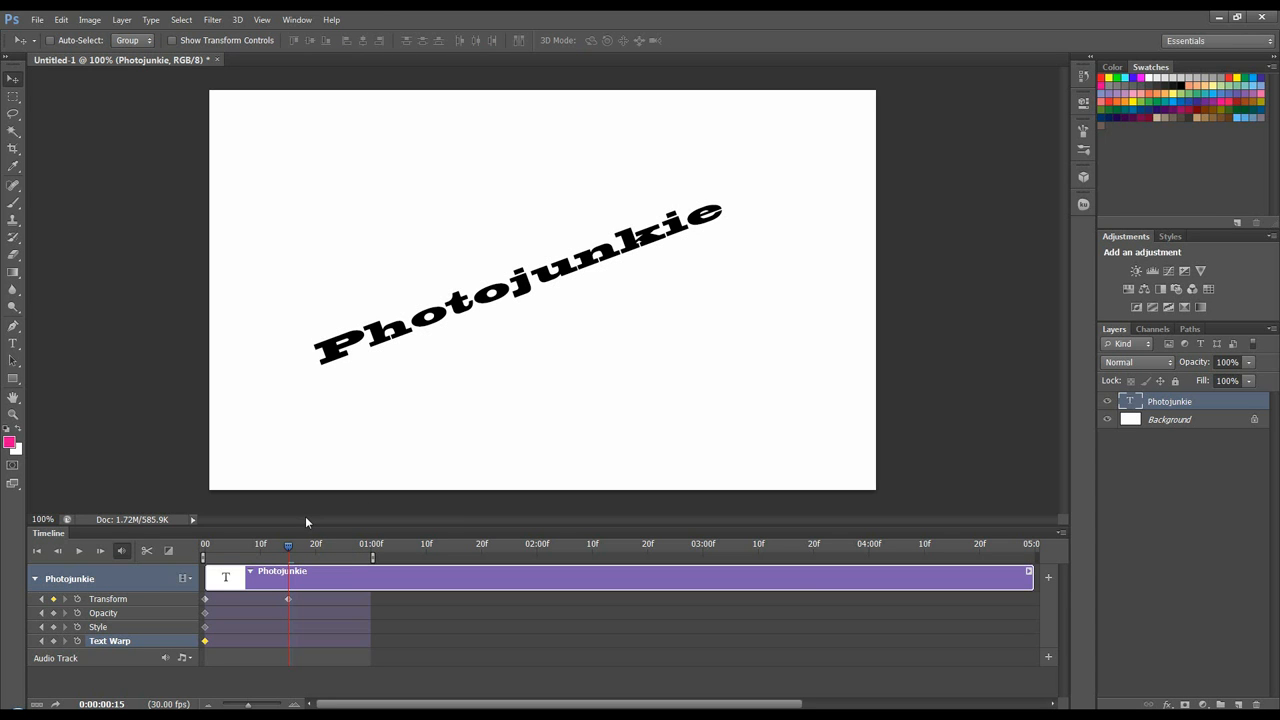
Step: At 01:00, move the tilted Photojunkie text down into the lower part of the canvas to key its position
left_click(298, 544)
mouse_move(294, 545)
left_mouse_down()
mouse_move(257, 545)
mouse_move(289, 545)
left_mouse_up()
left_click_drag(287, 549, 372, 549)
left_click_drag(520, 288, 517, 394)
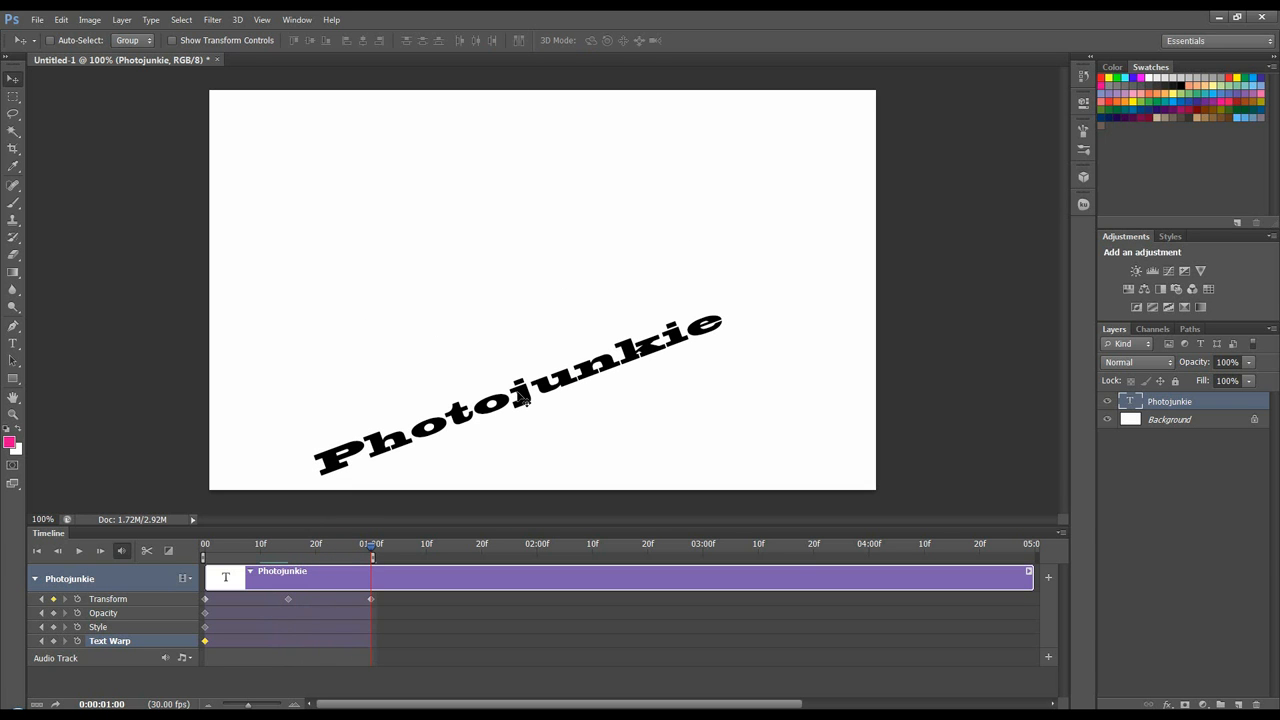
Step: Transform the text at 01:00 so it is level, rotating it about 20 degrees and lowering it near the canvas's bottom edge
key("ctrl+t")
left_click_drag(738, 293, 771, 364)
left_click_drag(622, 399, 622, 464)
left_click_drag(762, 436, 762, 438)
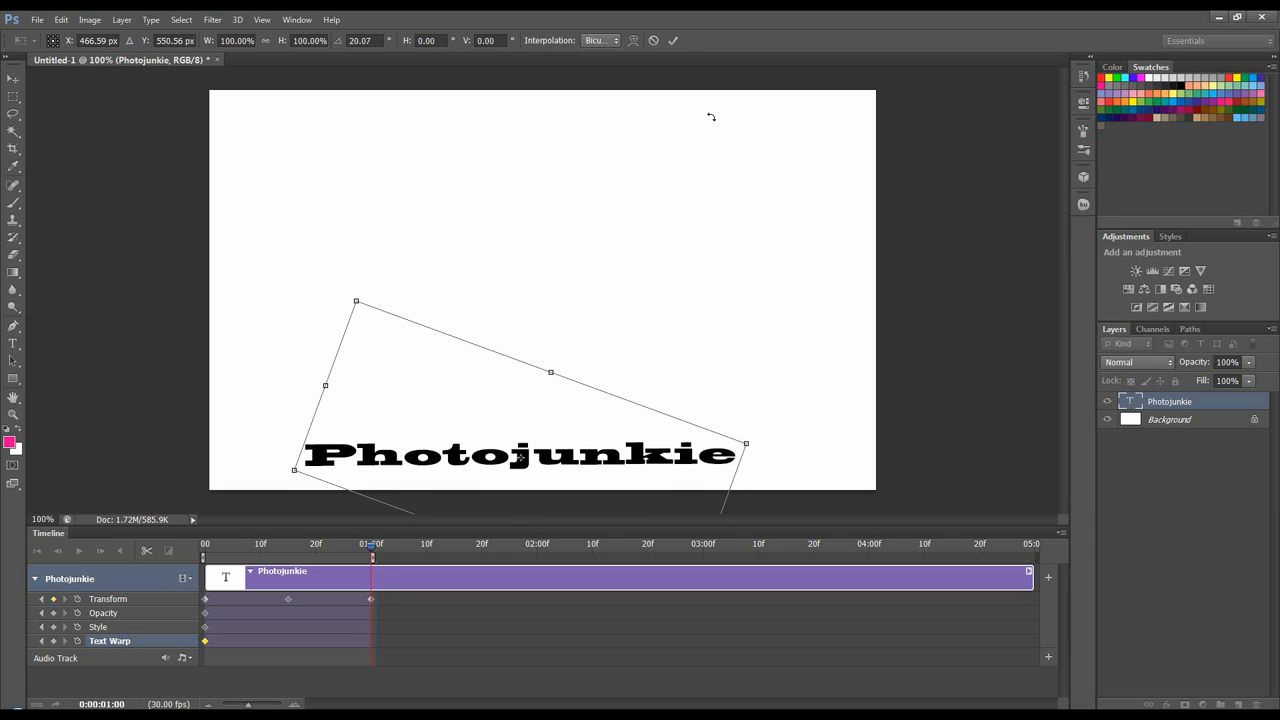
left_click(673, 40)
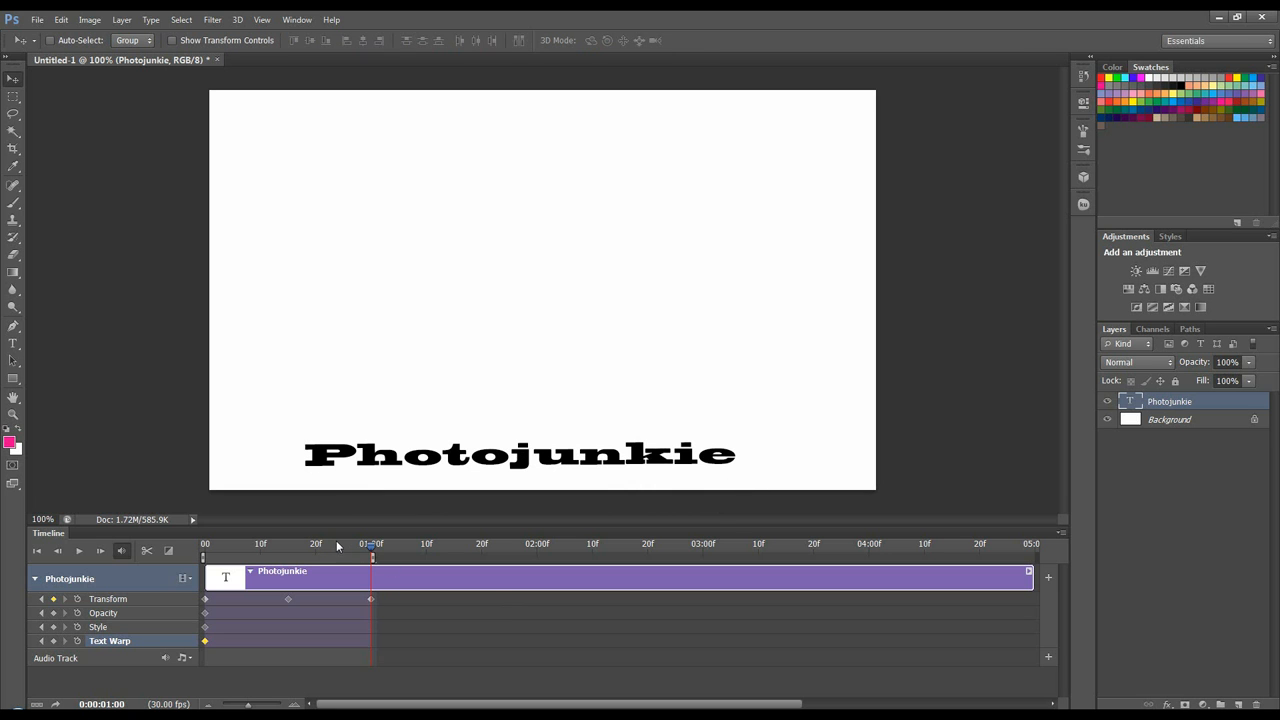
Step: At frame 15, set the Photojunkie layer's opacity to 50%
left_click_drag(371, 549, 287, 553)
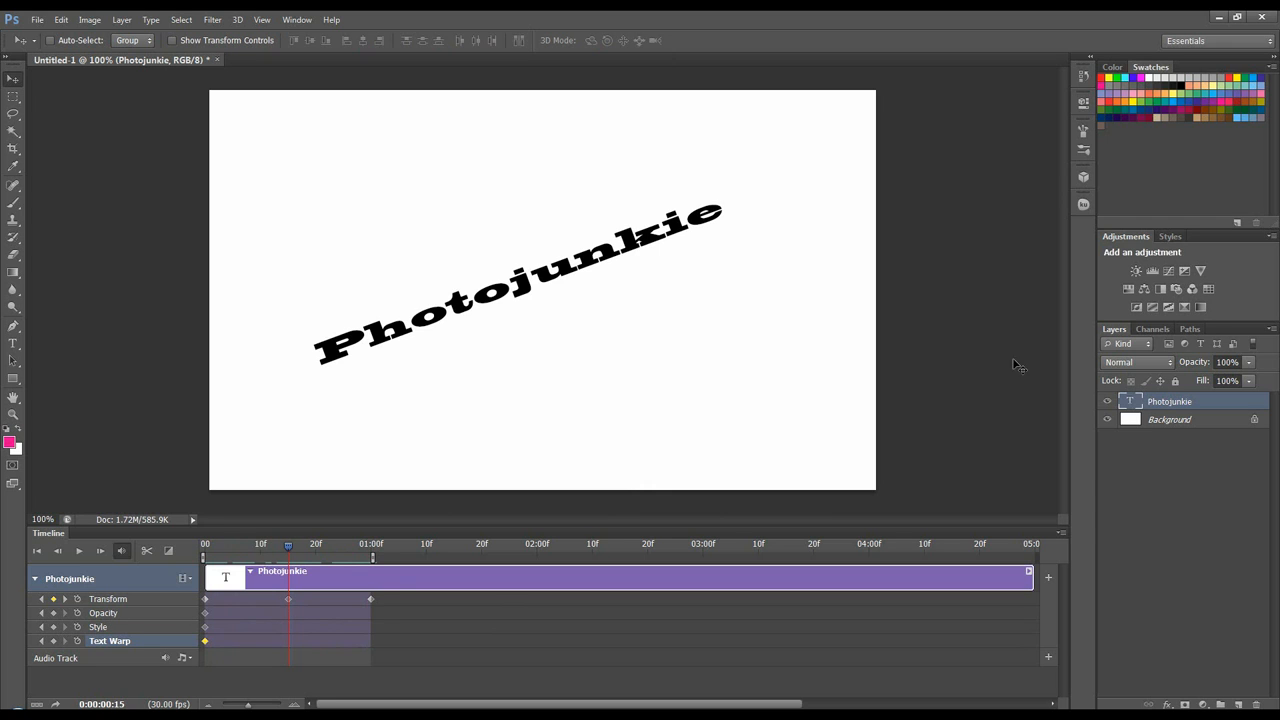
left_click(1210, 364)
type("50")
key("Return")
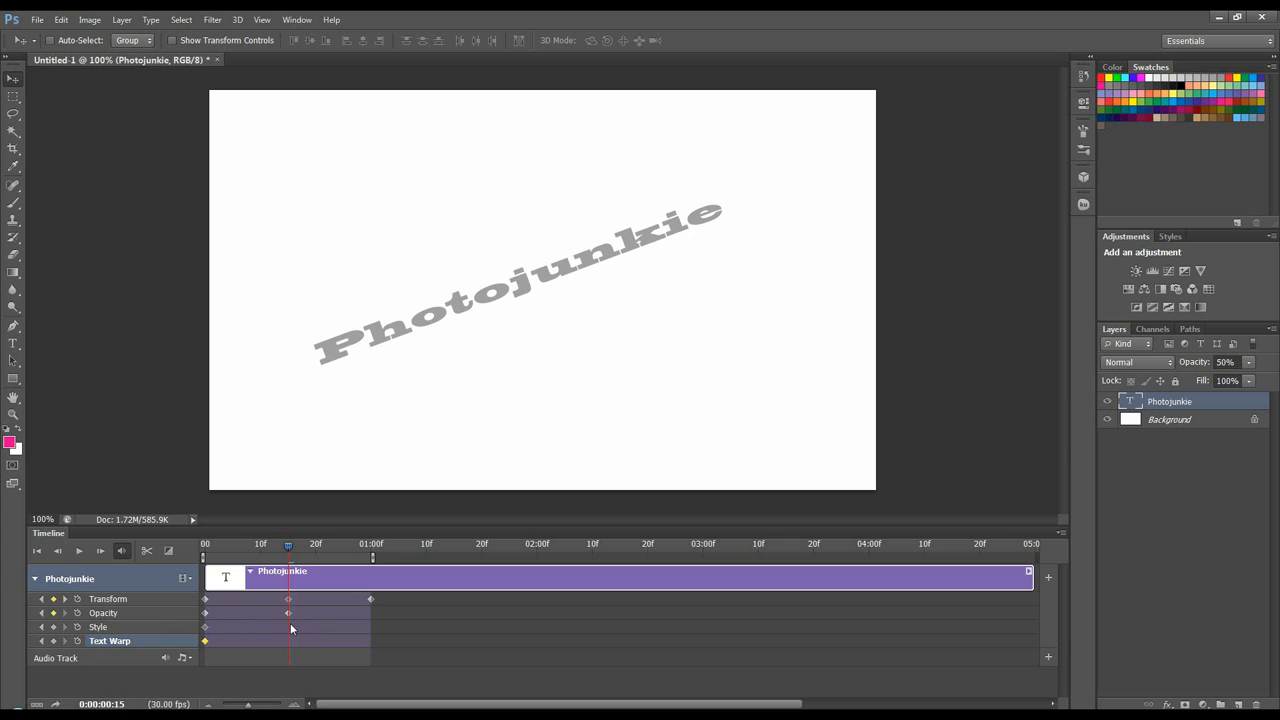
double_click(1229, 403)
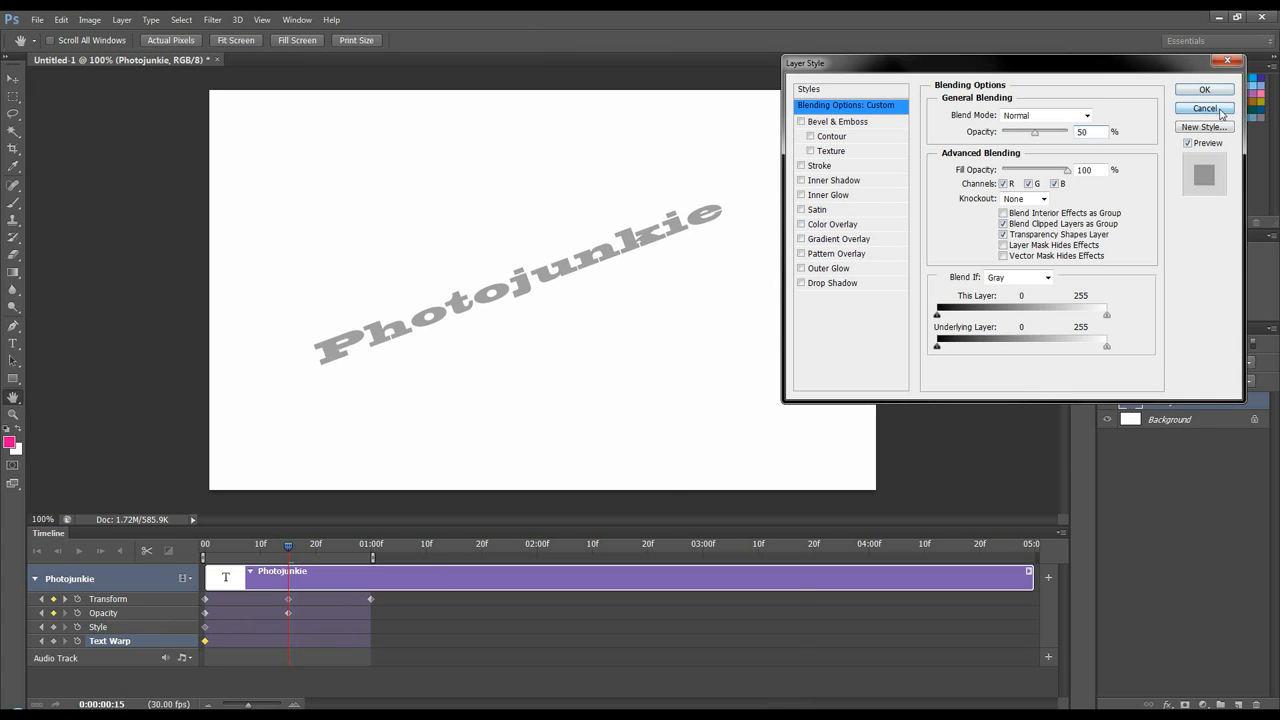
left_click(1221, 109)
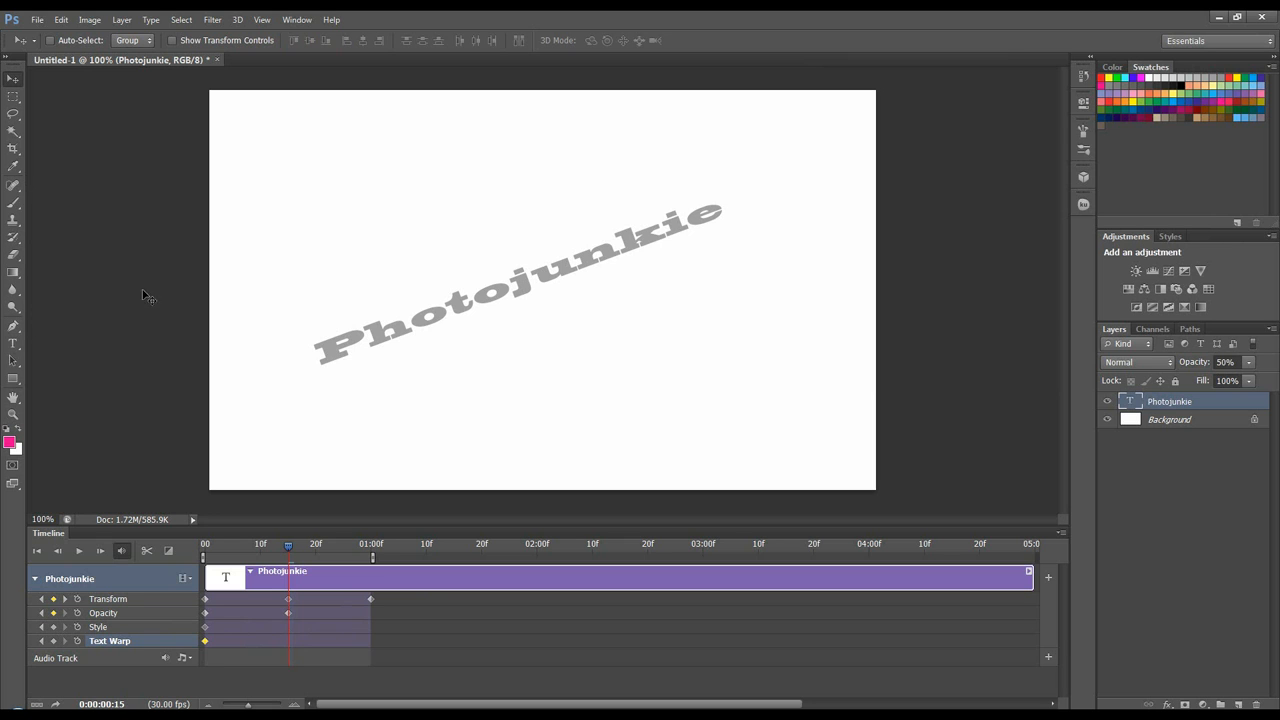
Step: Warp the text at frame 15 with the horizontal Arc style and a bend of about +14%
left_click(13, 343)
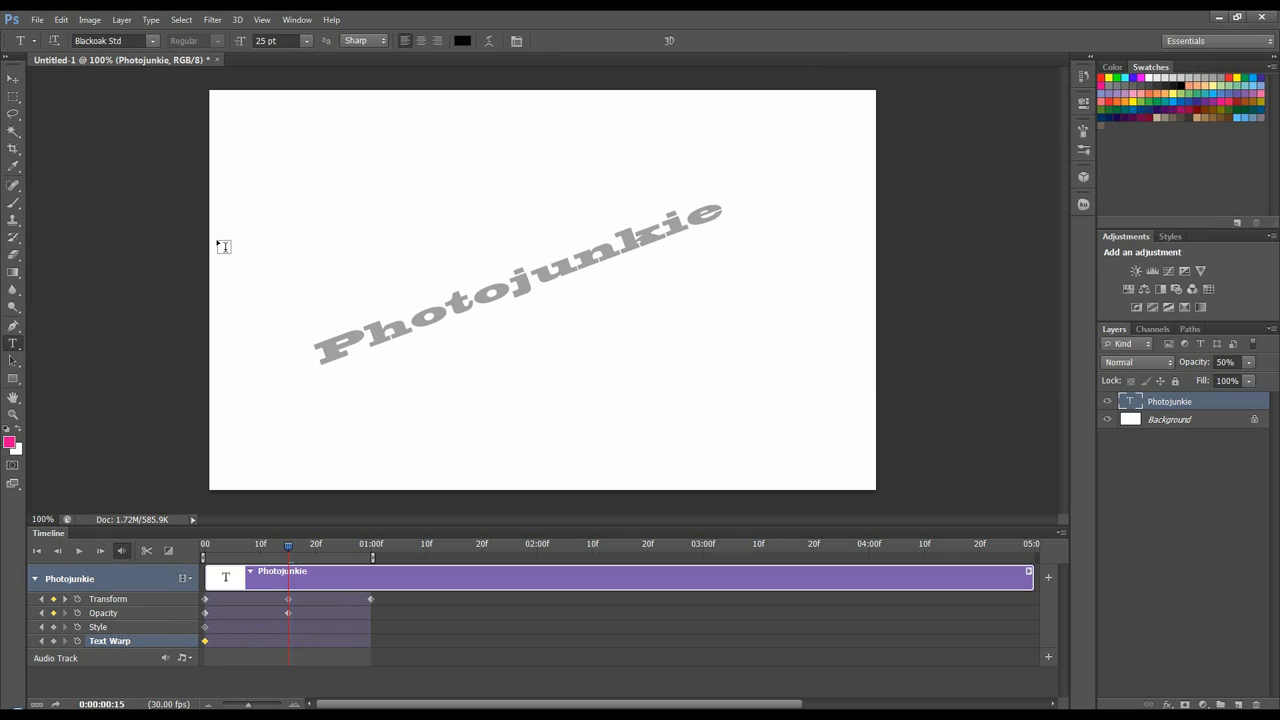
left_click(488, 41)
left_click(978, 230)
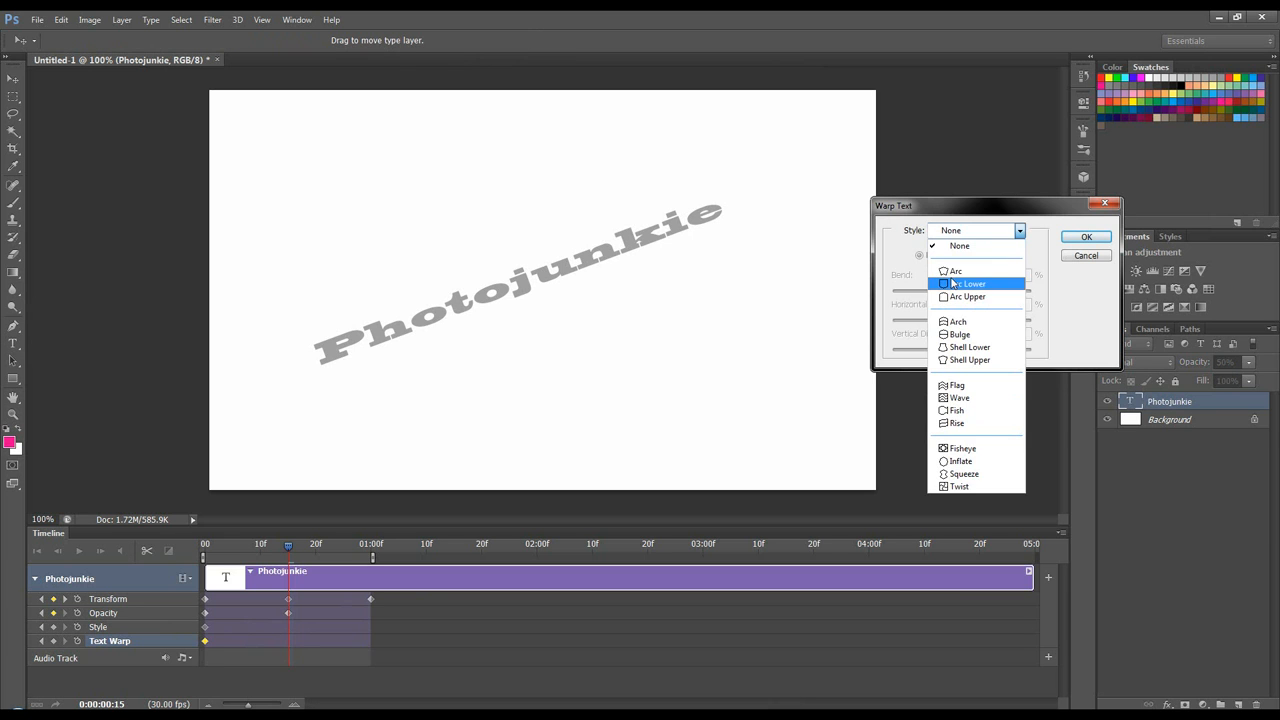
left_click(960, 277)
left_click_drag(997, 291, 968, 297)
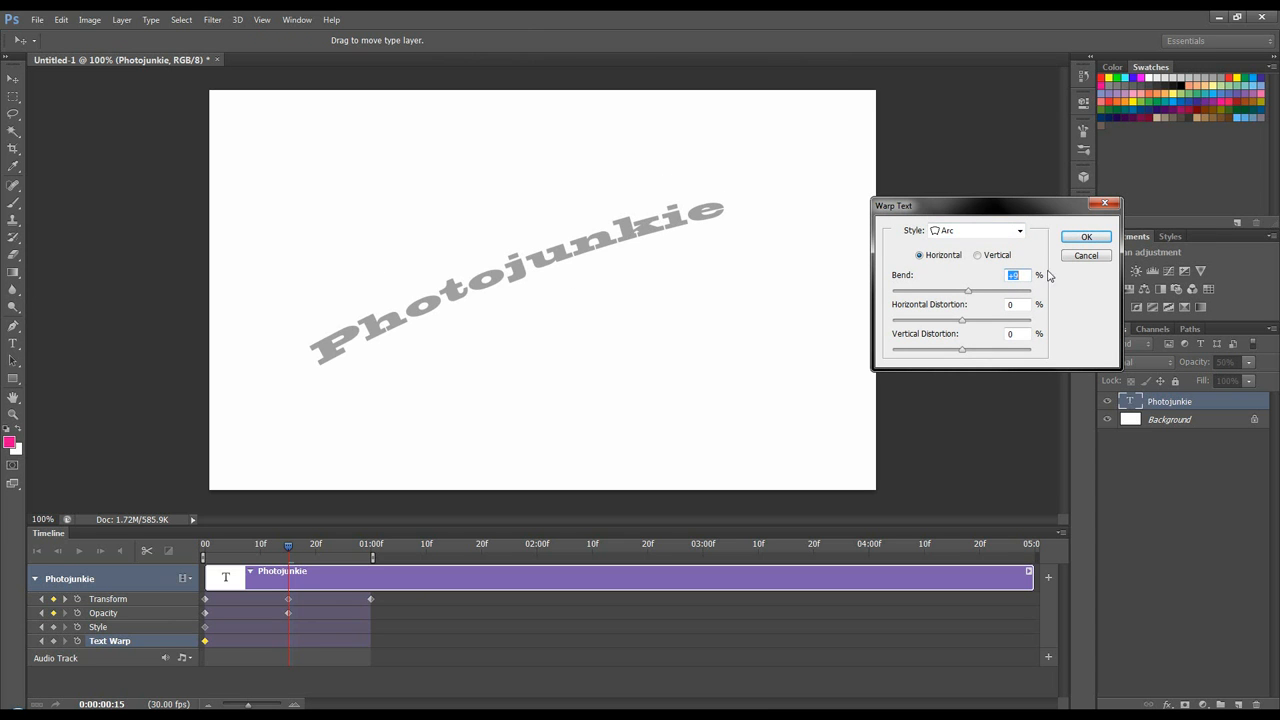
left_click(971, 292)
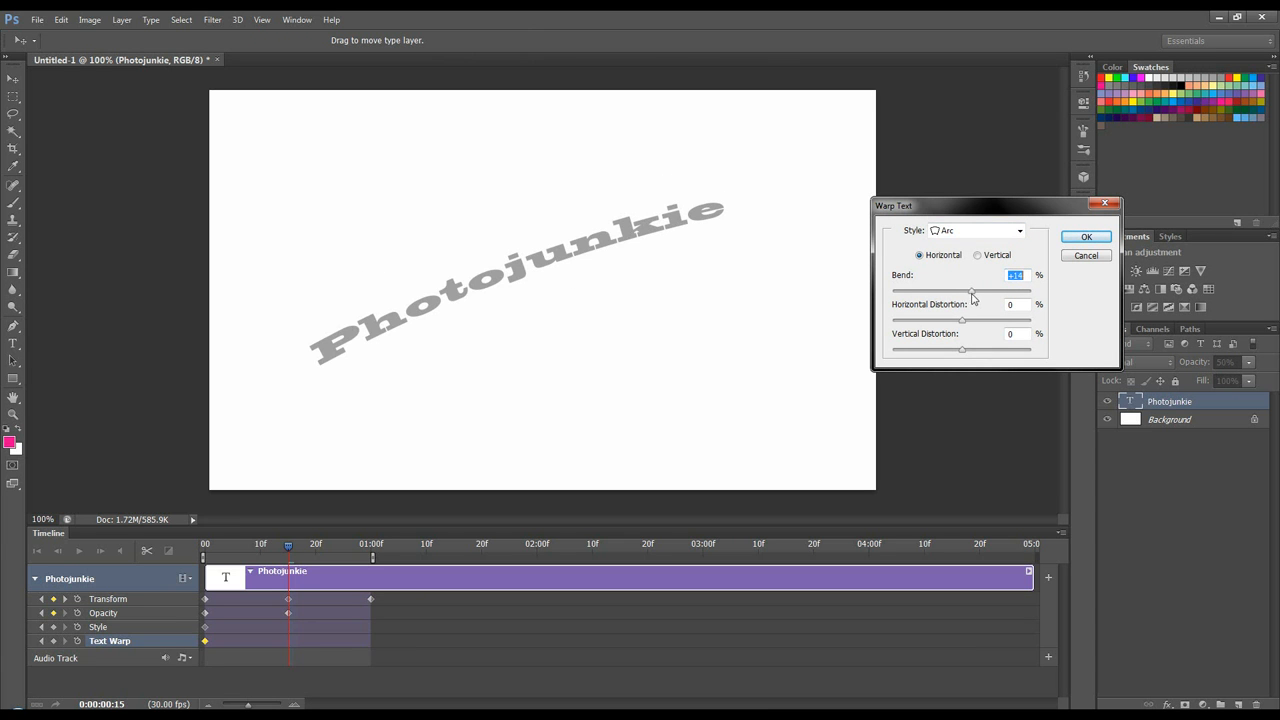
left_click(1076, 238)
Step: At 01:00, set the Photojunkie layer's opacity to 100%
left_click_drag(287, 550, 372, 551)
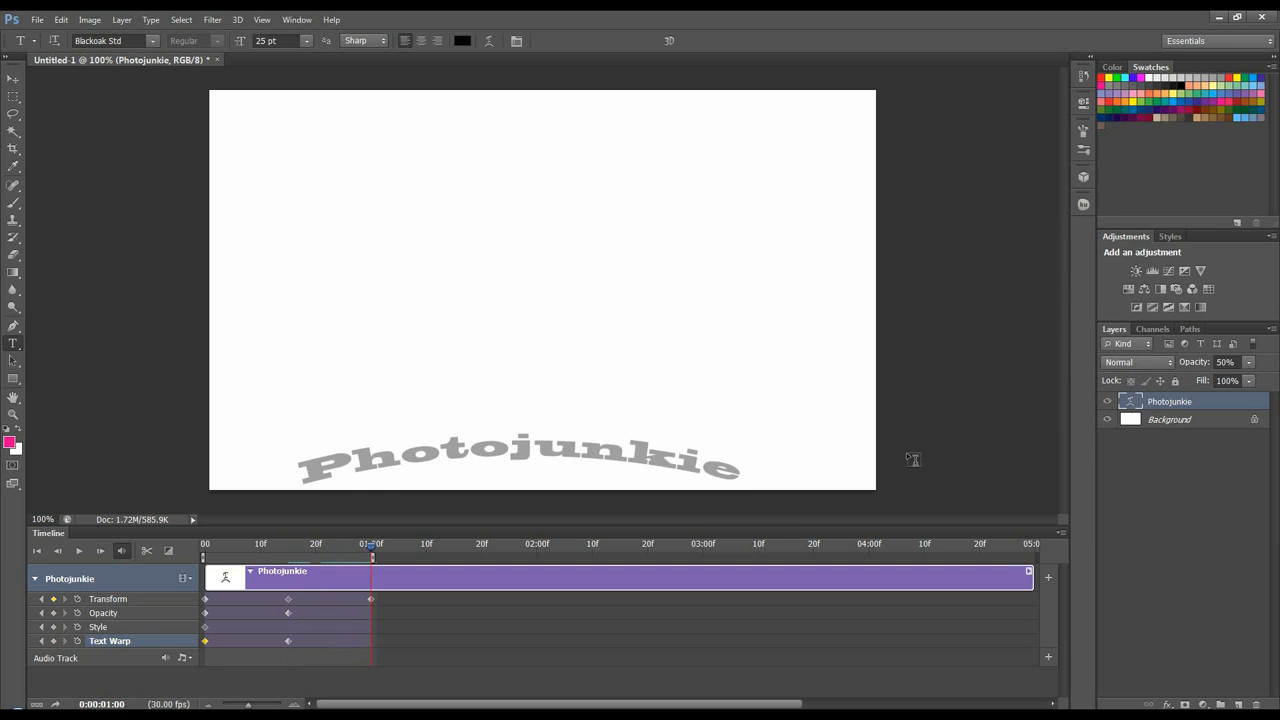
left_click(1225, 362)
type("100")
key("Return")
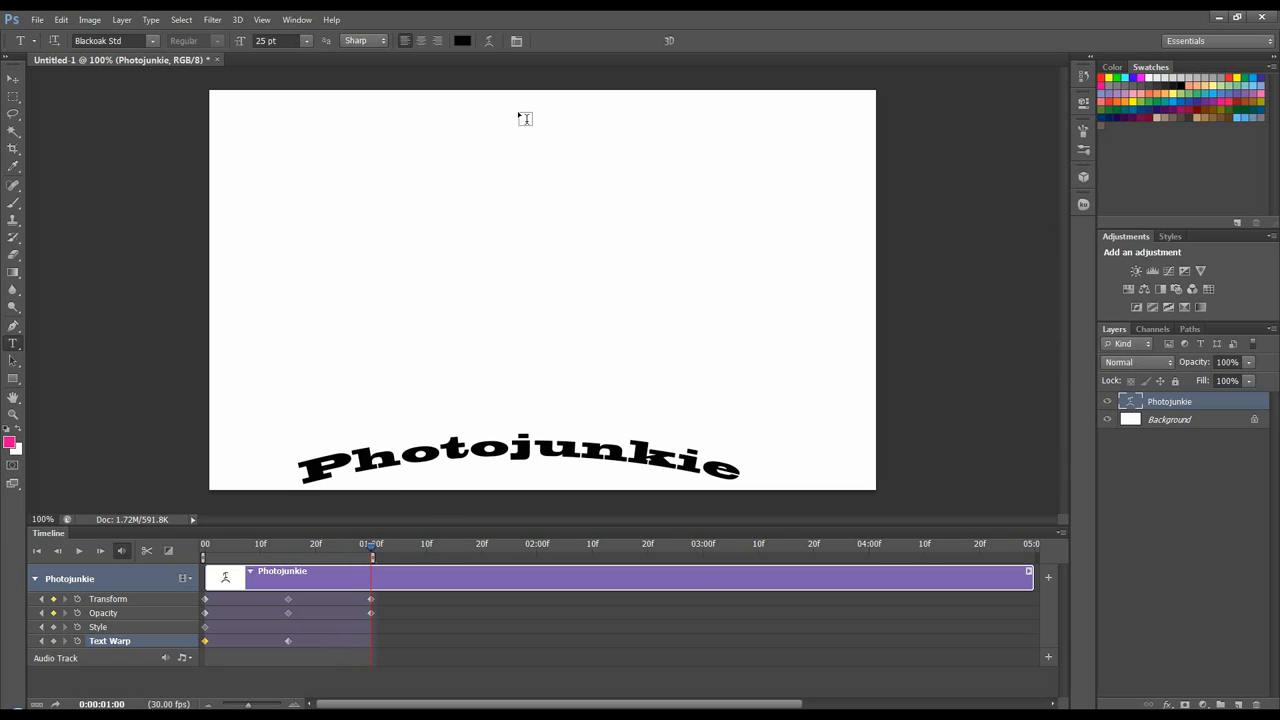
Step: Remove the text warp at 01:00 by setting the warp style to None
left_click(489, 46)
left_click(994, 234)
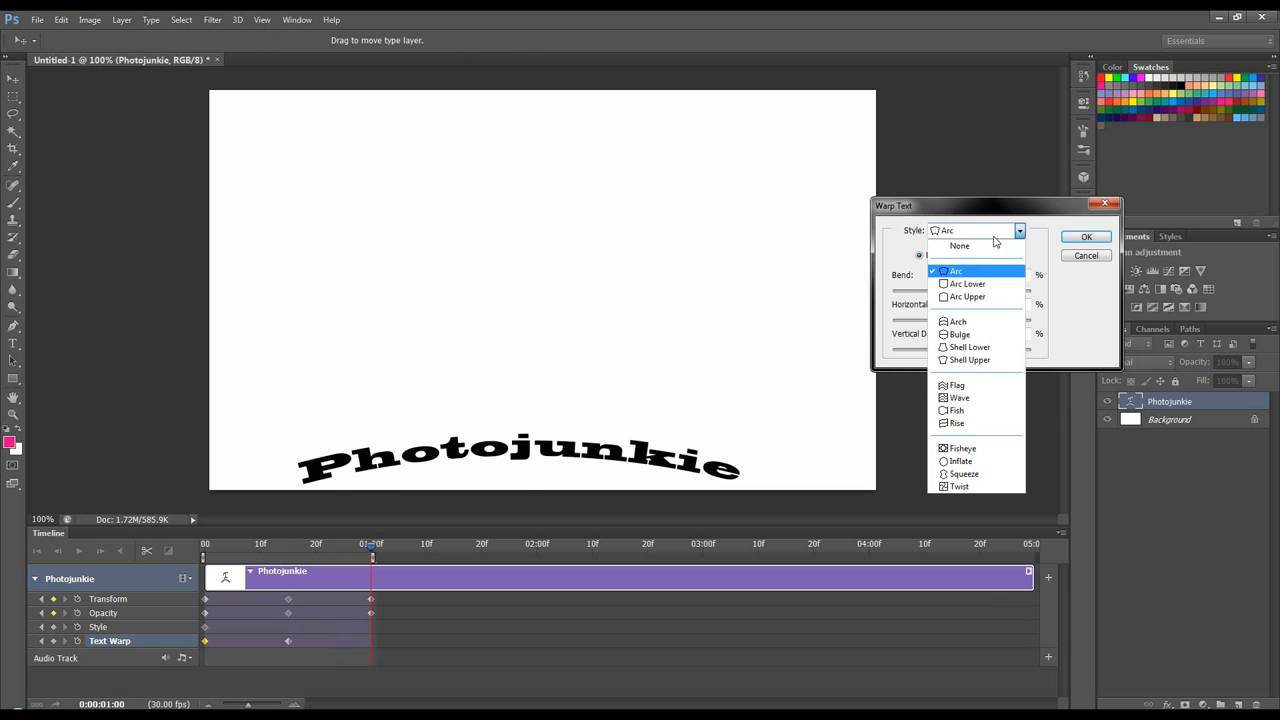
left_click(993, 247)
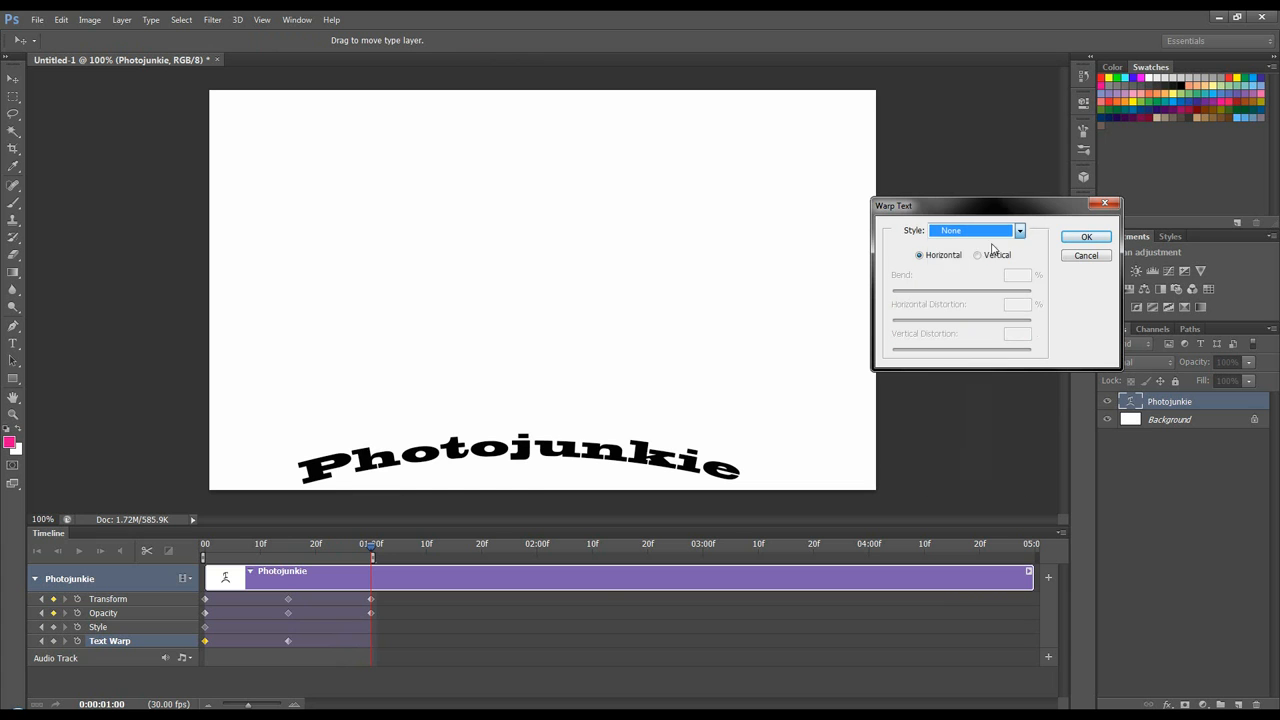
left_click(1084, 237)
mouse_move(371, 549)
left_mouse_down()
mouse_move(206, 546)
mouse_move(366, 550)
mouse_move(292, 566)
mouse_move(370, 568)
left_mouse_up()
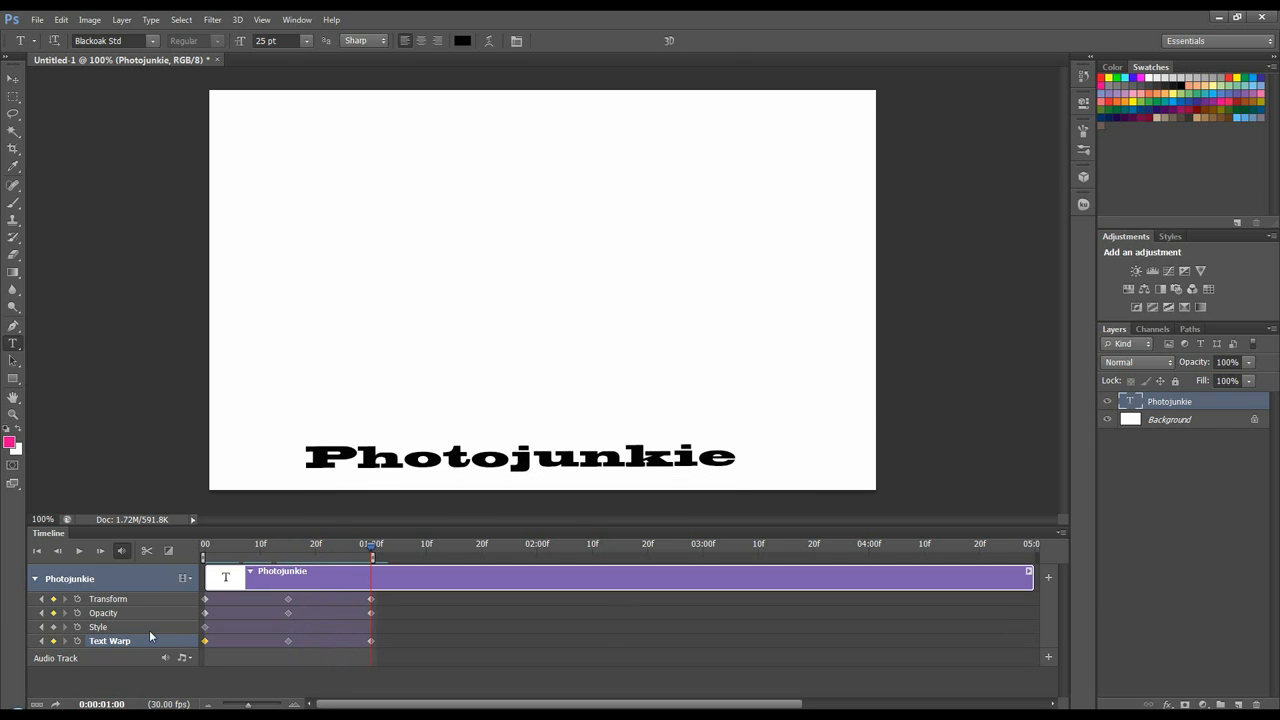
Step: At frame 0, apply a red Color Overlay at 100% opacity to the Photojunkie layer
left_click(117, 628)
left_click_drag(369, 546, 188, 549)
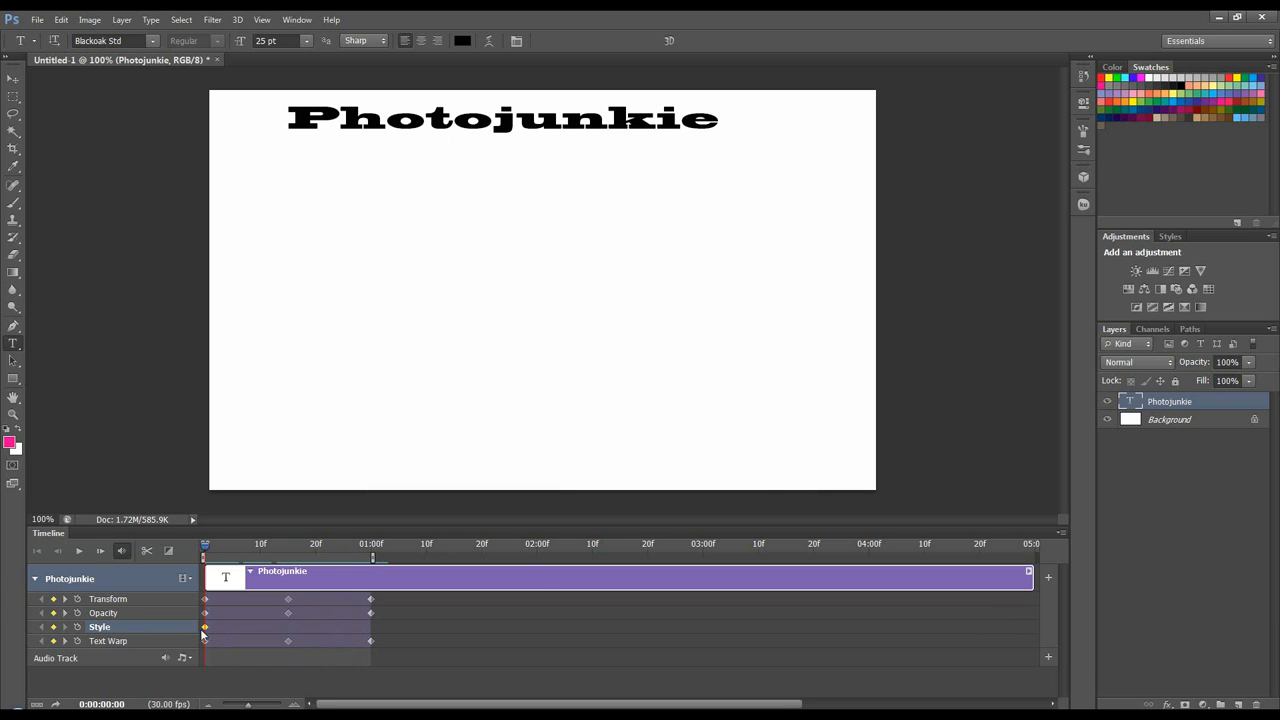
double_click(1232, 402)
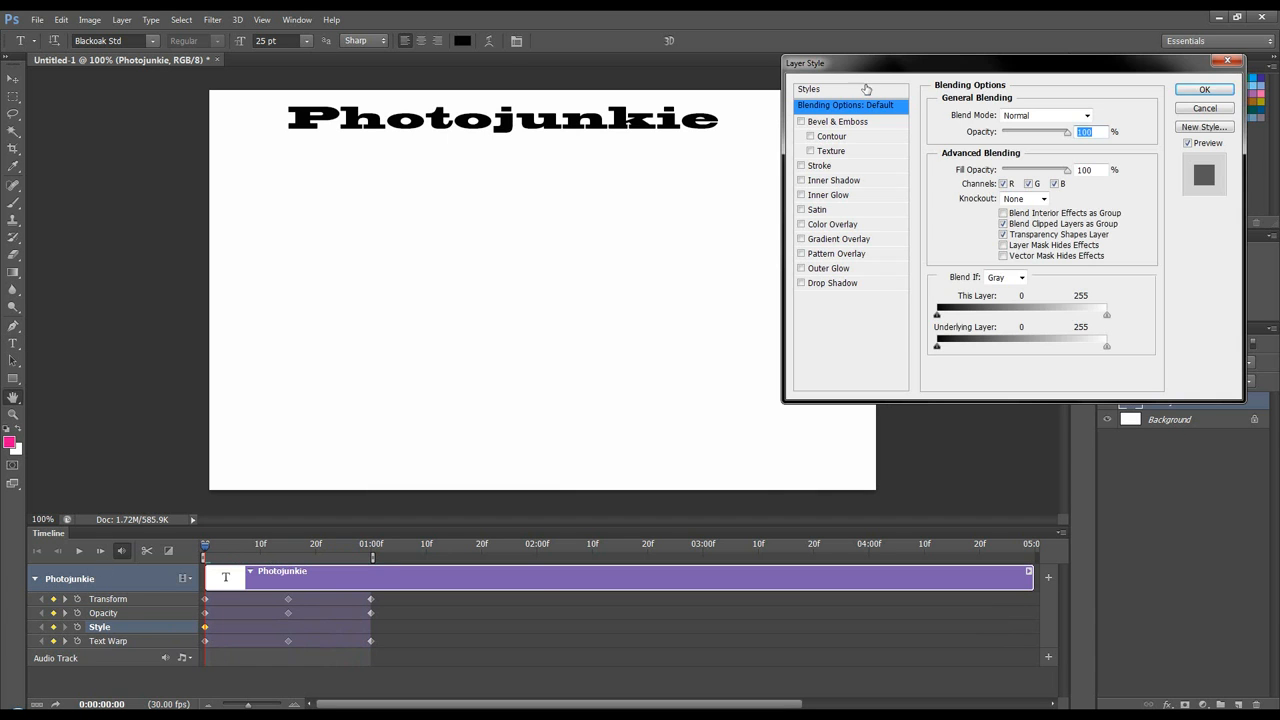
left_click(840, 225)
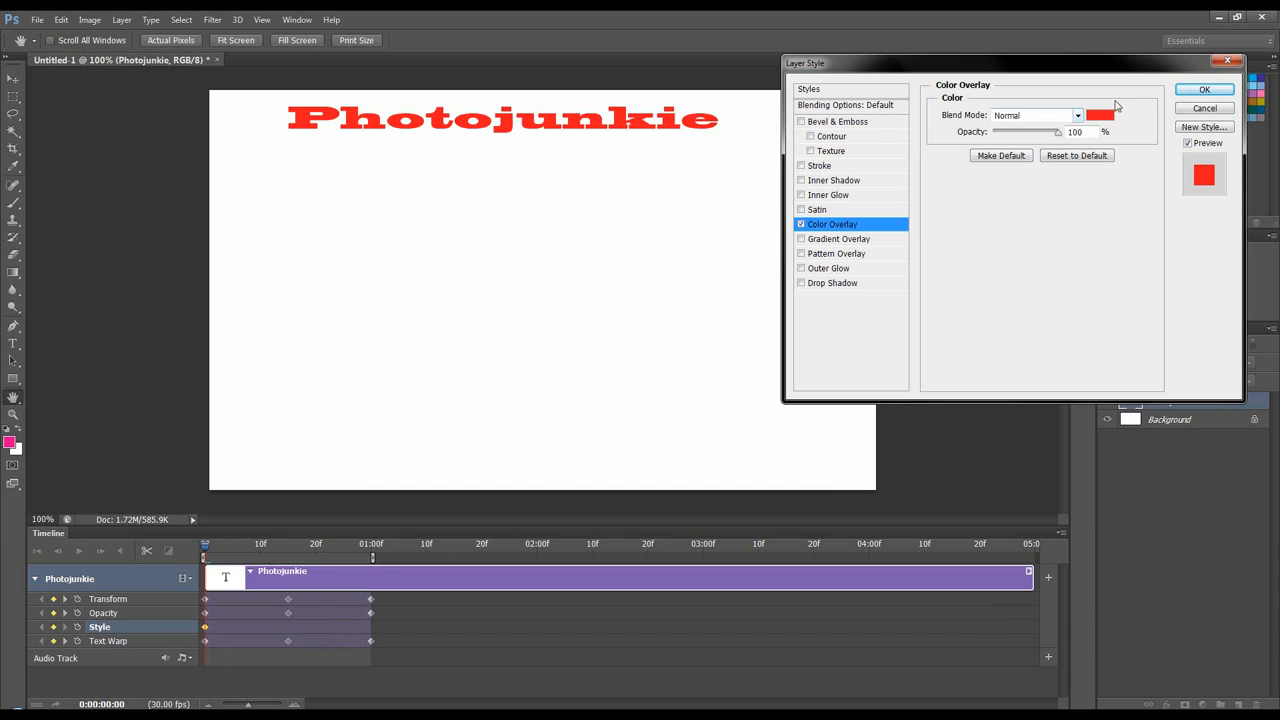
left_click(1205, 90)
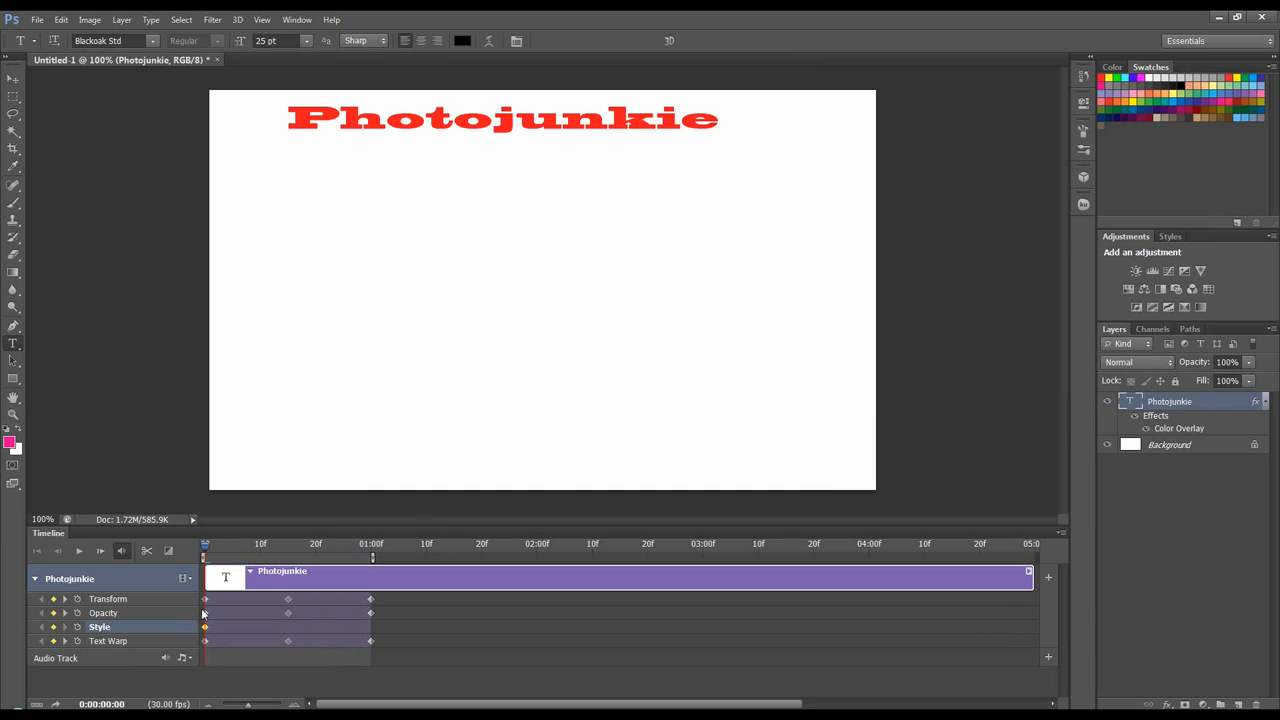
Step: At frame 15, change the Photojunkie layer's Color Overlay to magenta (#ea00ff)
left_click_drag(204, 549, 288, 552)
double_click(1216, 404)
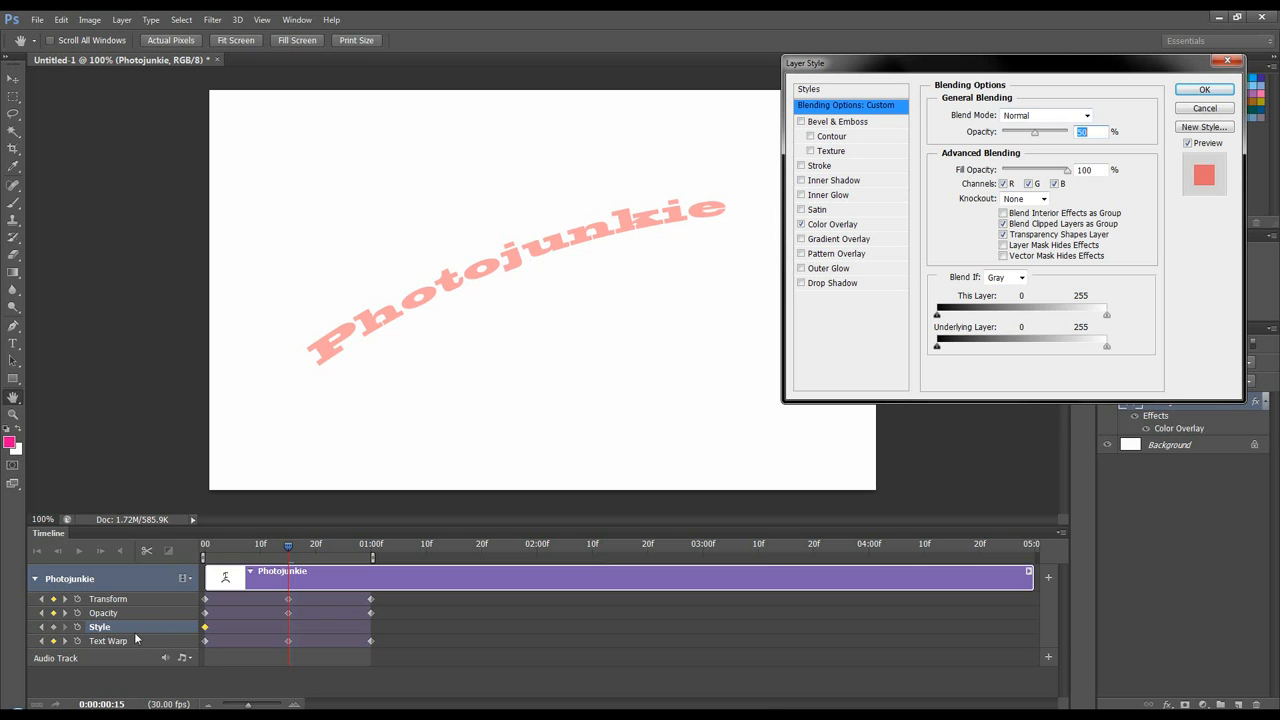
left_click(864, 228)
left_click(1100, 115)
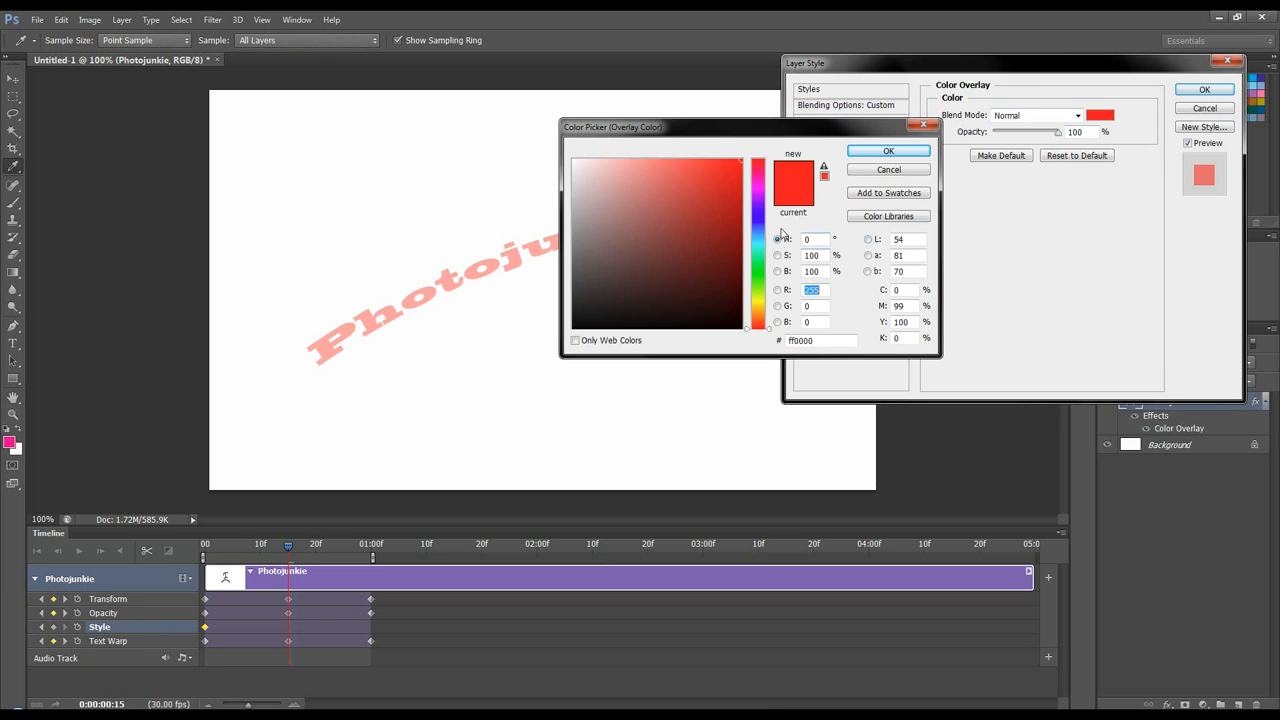
left_click(758, 195)
left_click(888, 151)
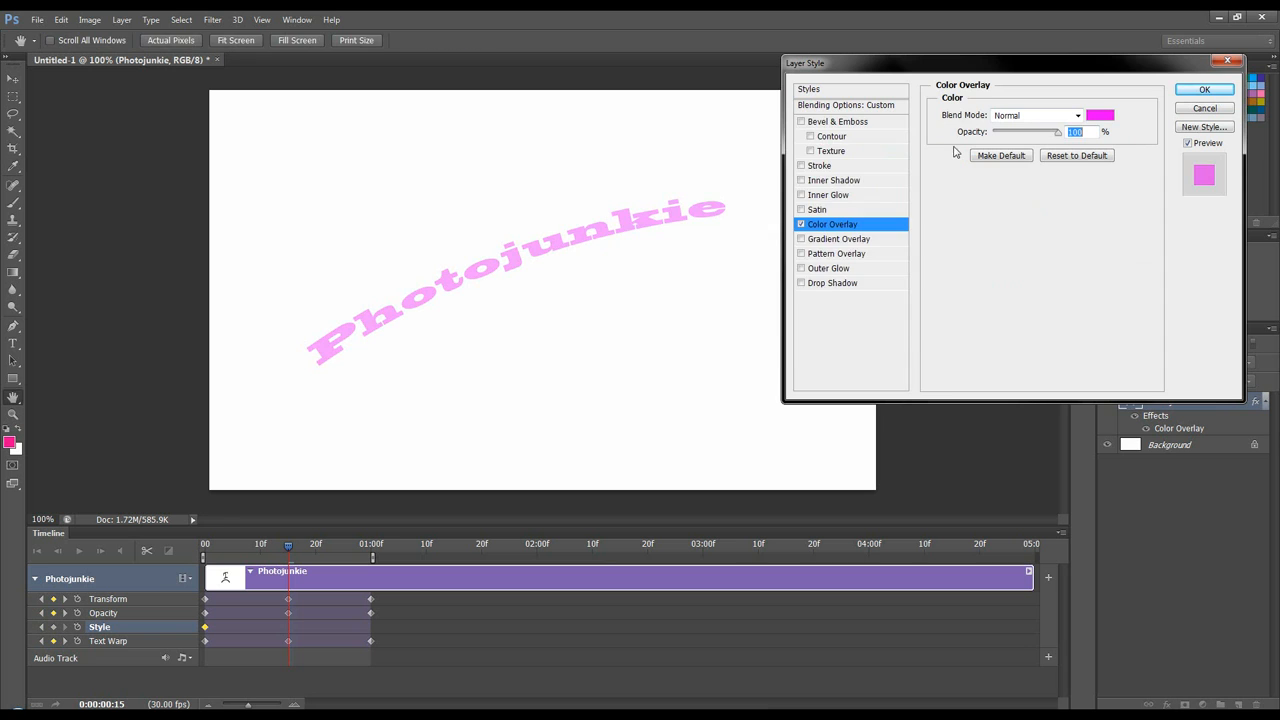
left_click(1205, 89)
Step: At 01:00, change the Photojunkie layer's Color Overlay to blue-violet
left_click_drag(288, 549, 371, 545)
double_click(1209, 404)
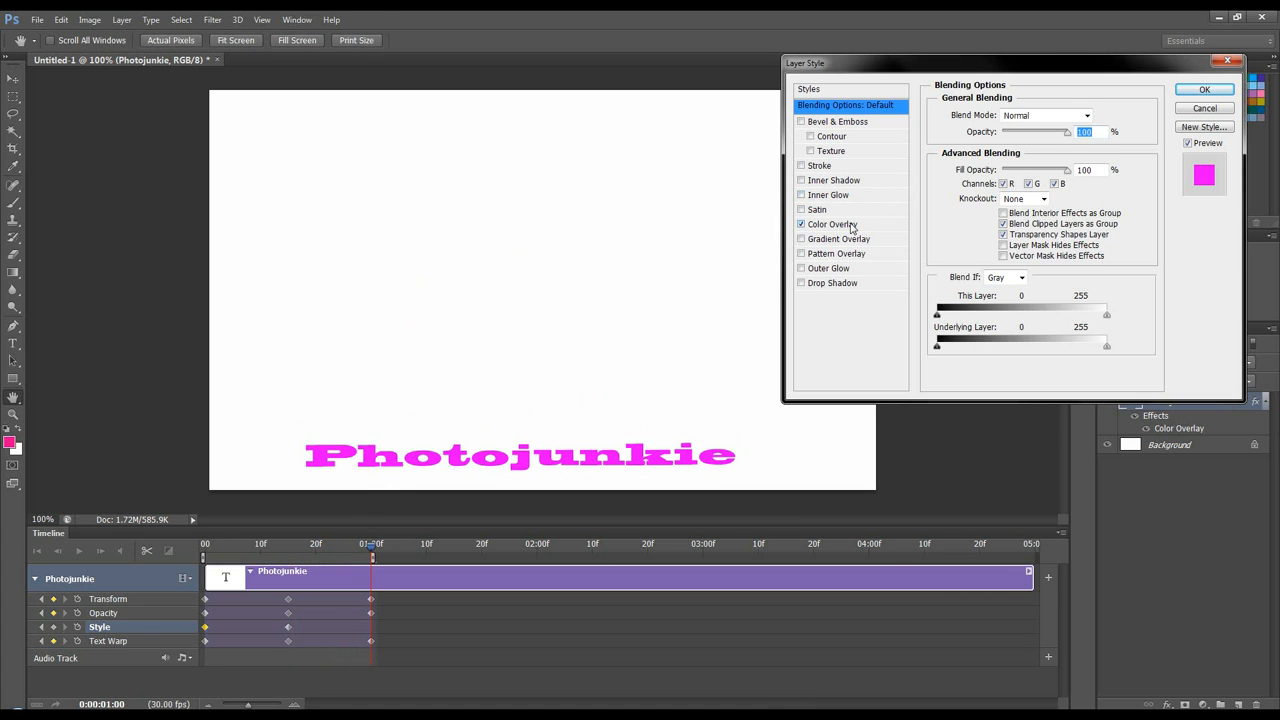
left_click(851, 225)
left_click(1100, 115)
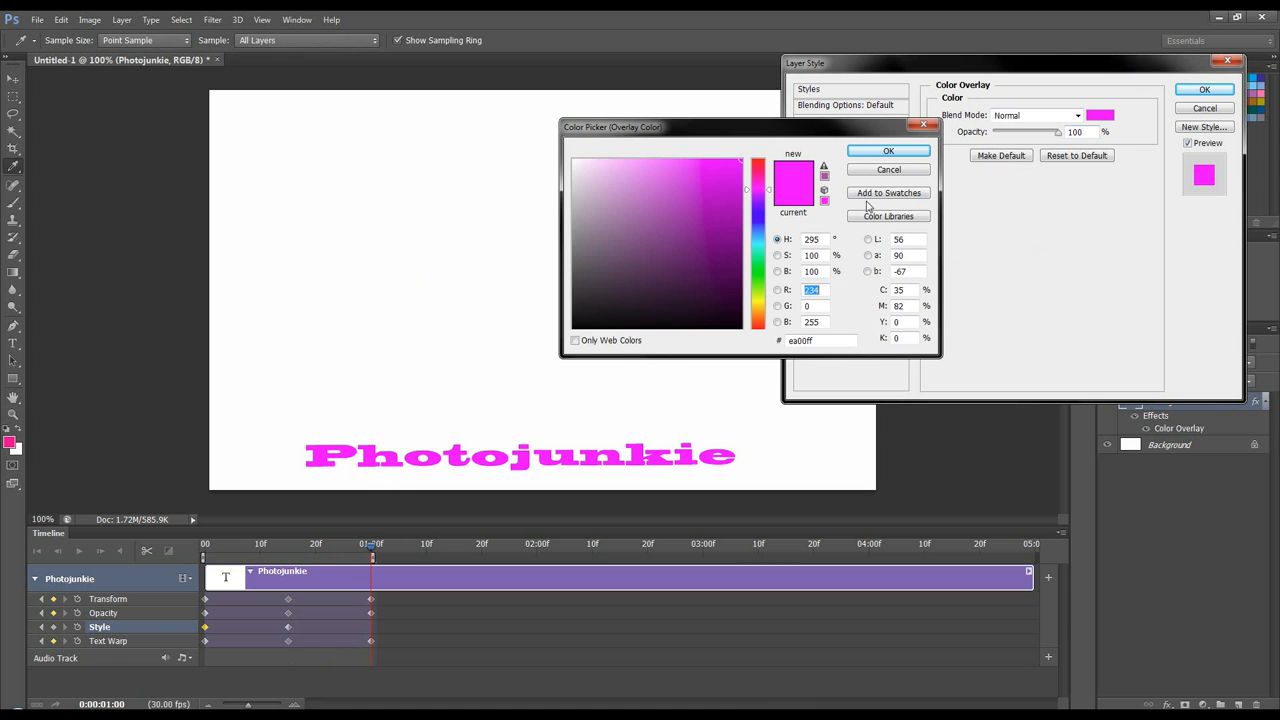
left_click(766, 220)
left_click(888, 151)
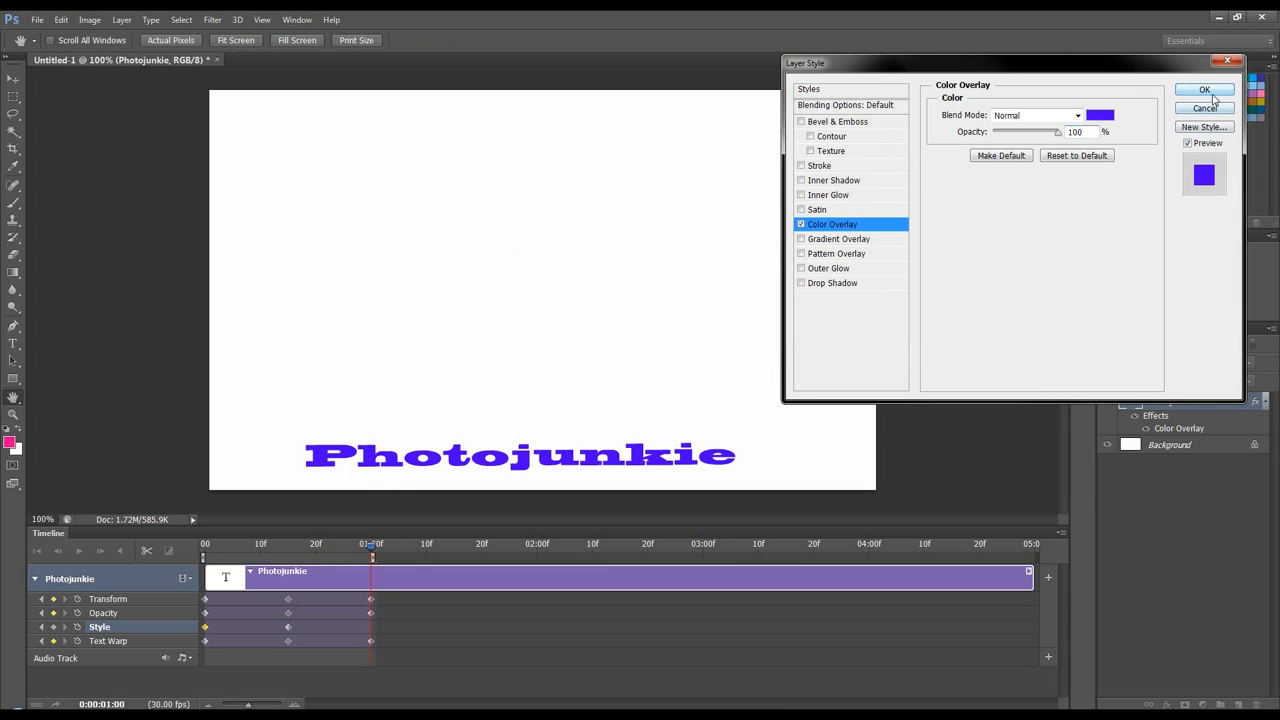
left_click(1205, 90)
Step: Review the keyframes of the Transform, Opacity, Style and Text Warp tracks and preview the text animation
mouse_move(374, 546)
left_mouse_down()
mouse_move(213, 552)
mouse_move(371, 561)
left_mouse_up()
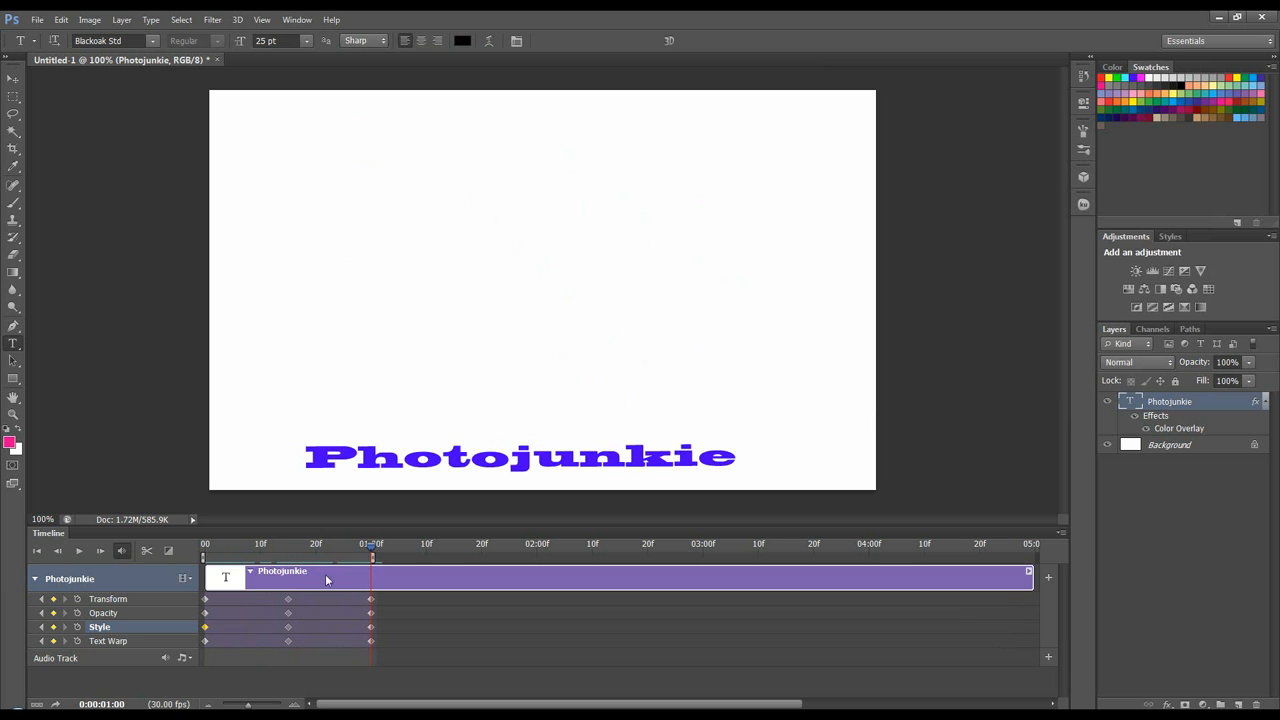
left_click(205, 600)
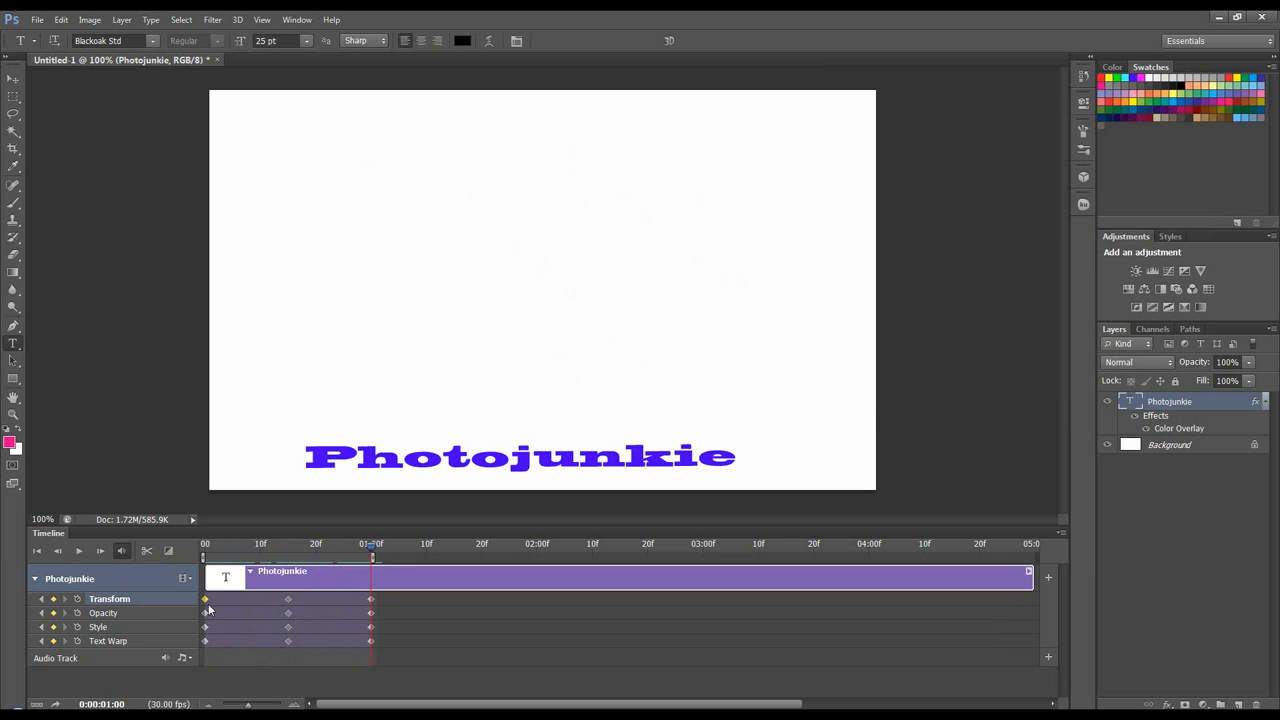
left_click(154, 613)
left_click(152, 625)
left_click(149, 640)
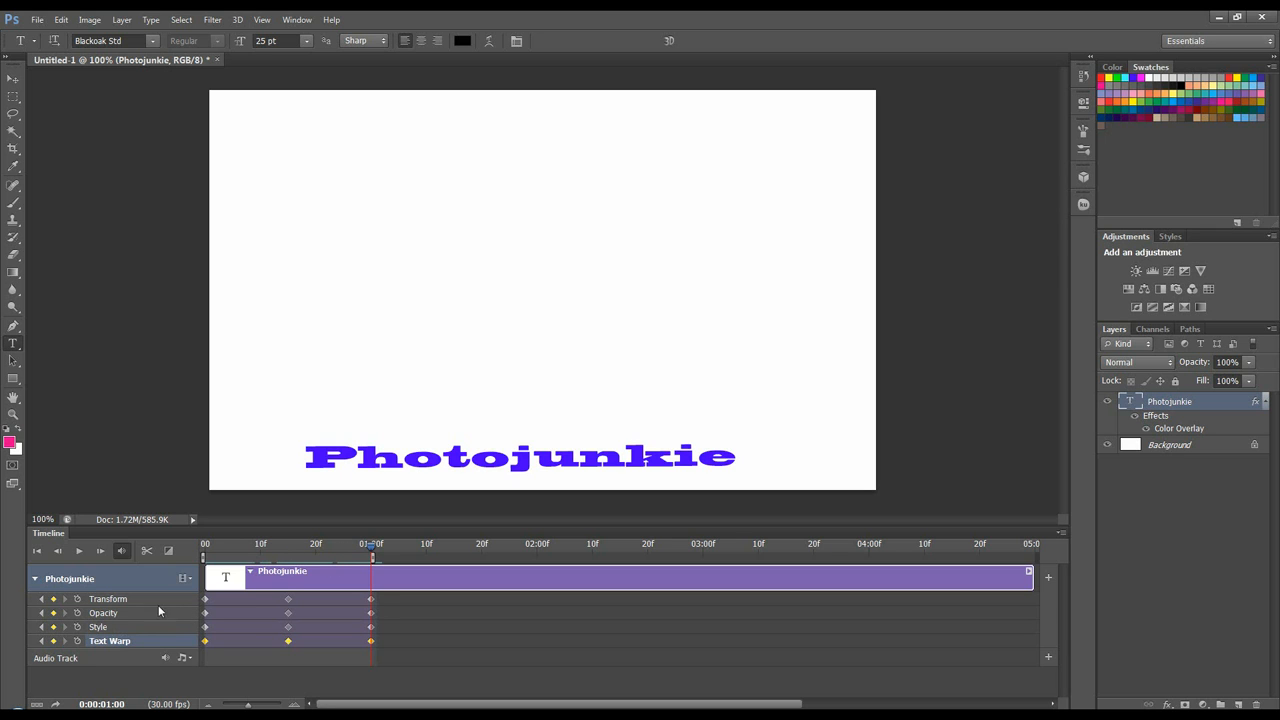
left_click(106, 600)
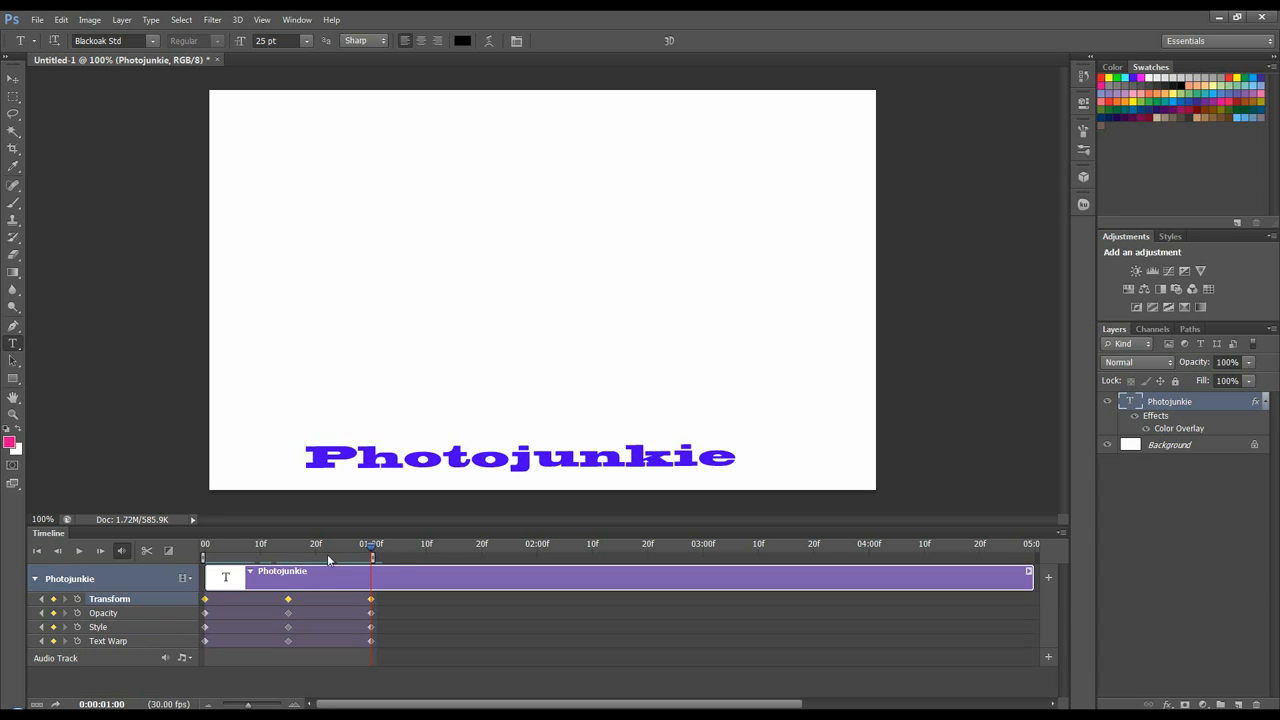
key("space")
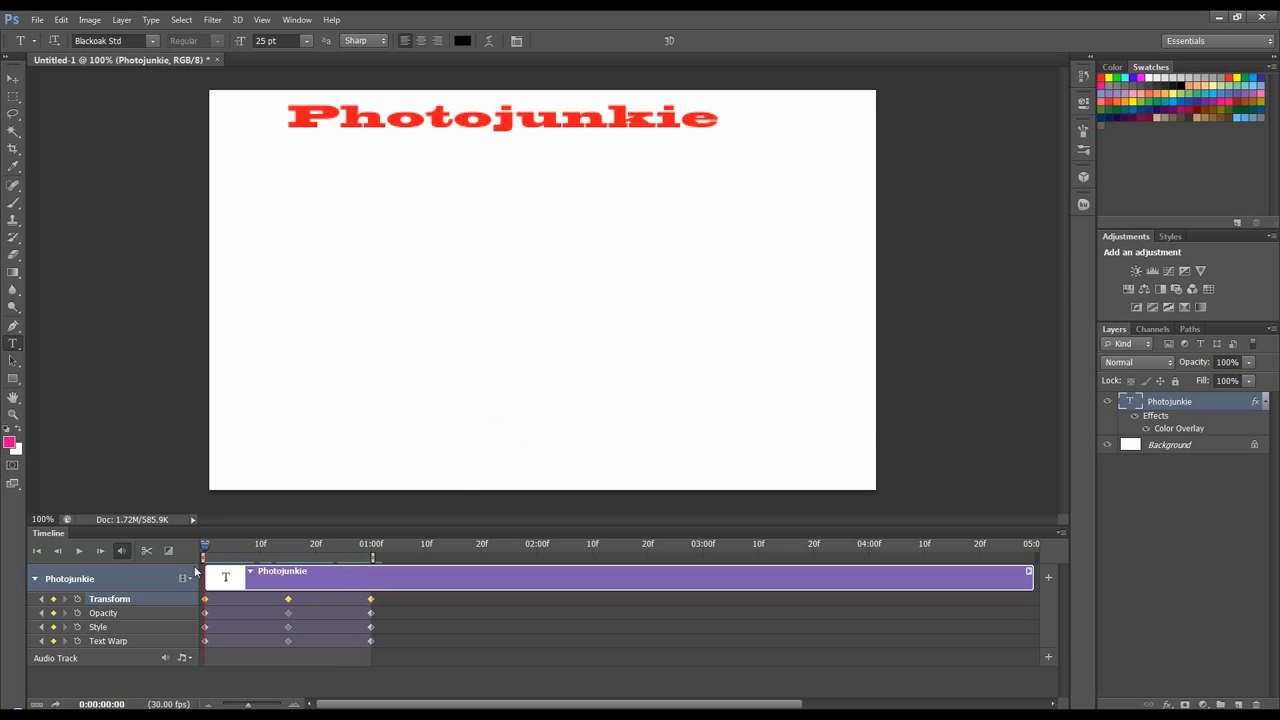
left_click_drag(291, 568, 287, 568)
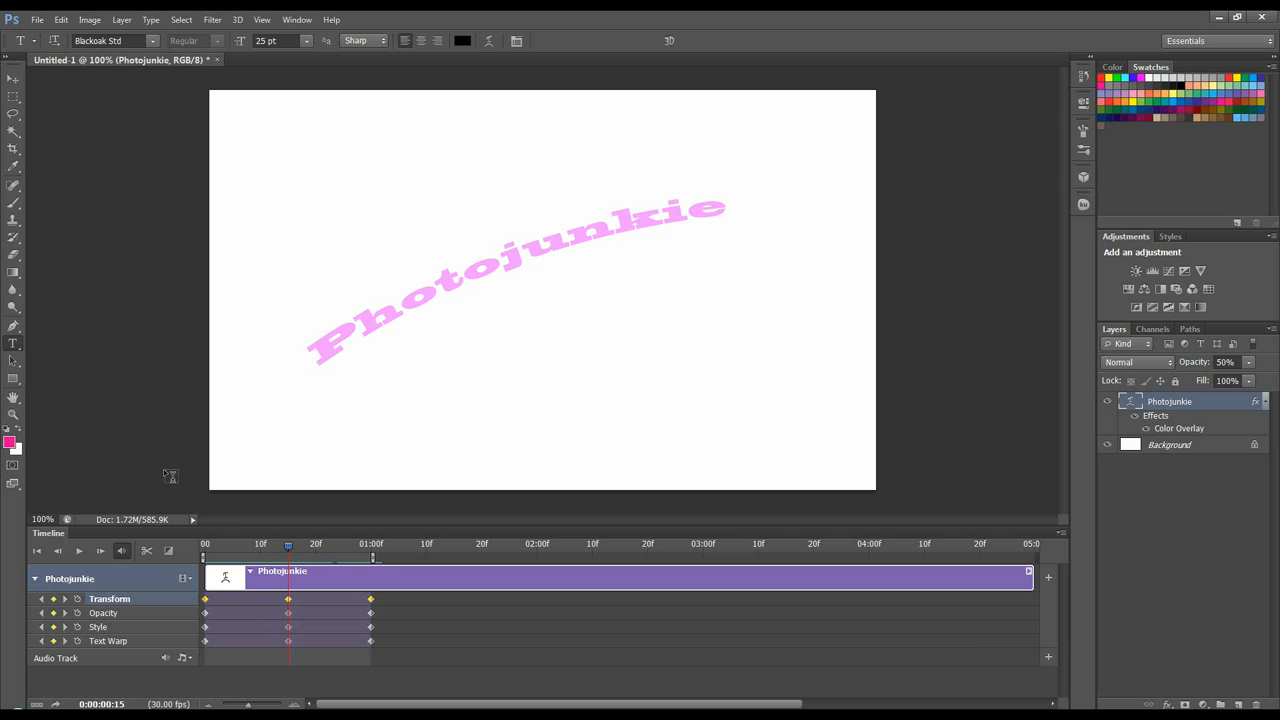
Step: Hide the Photojunkie layer and fill a roughly square selection with the pink foreground color on a new layer
left_click(1109, 402)
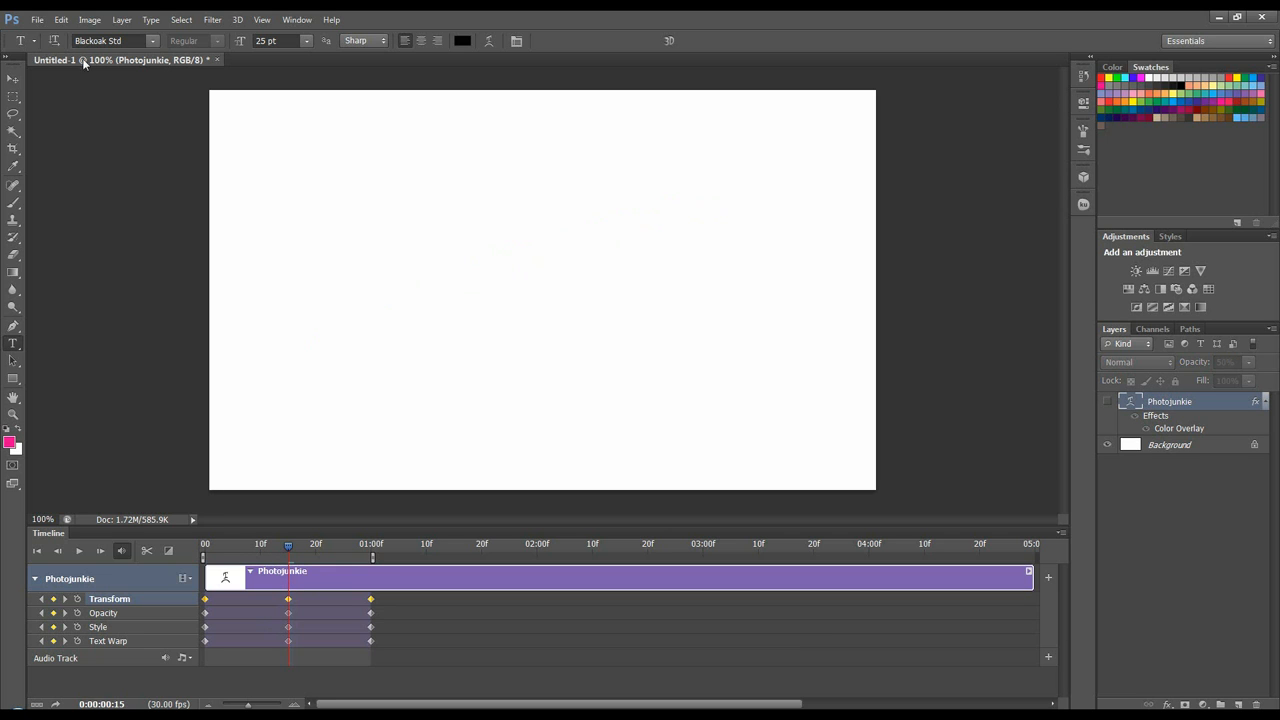
left_click(13, 96)
left_click_drag(293, 214, 397, 313)
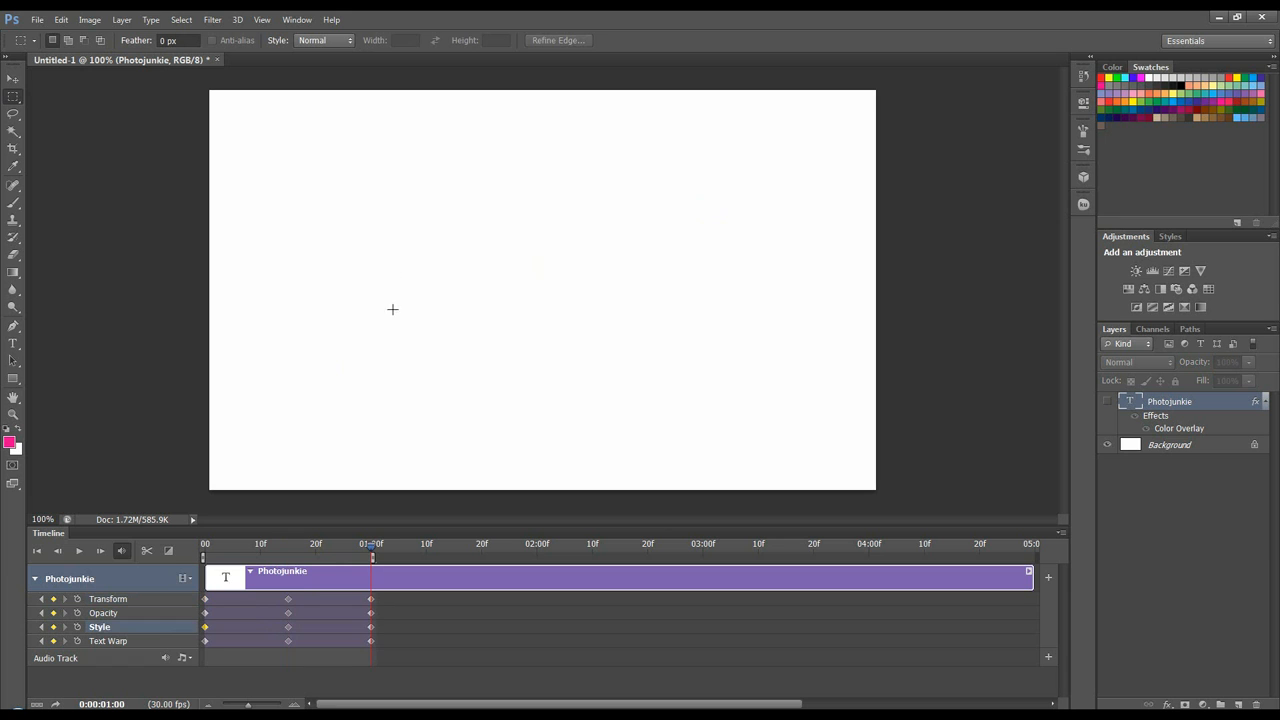
left_click_drag(269, 189, 378, 307)
left_click(1236, 704)
key("alt+BackSpace")
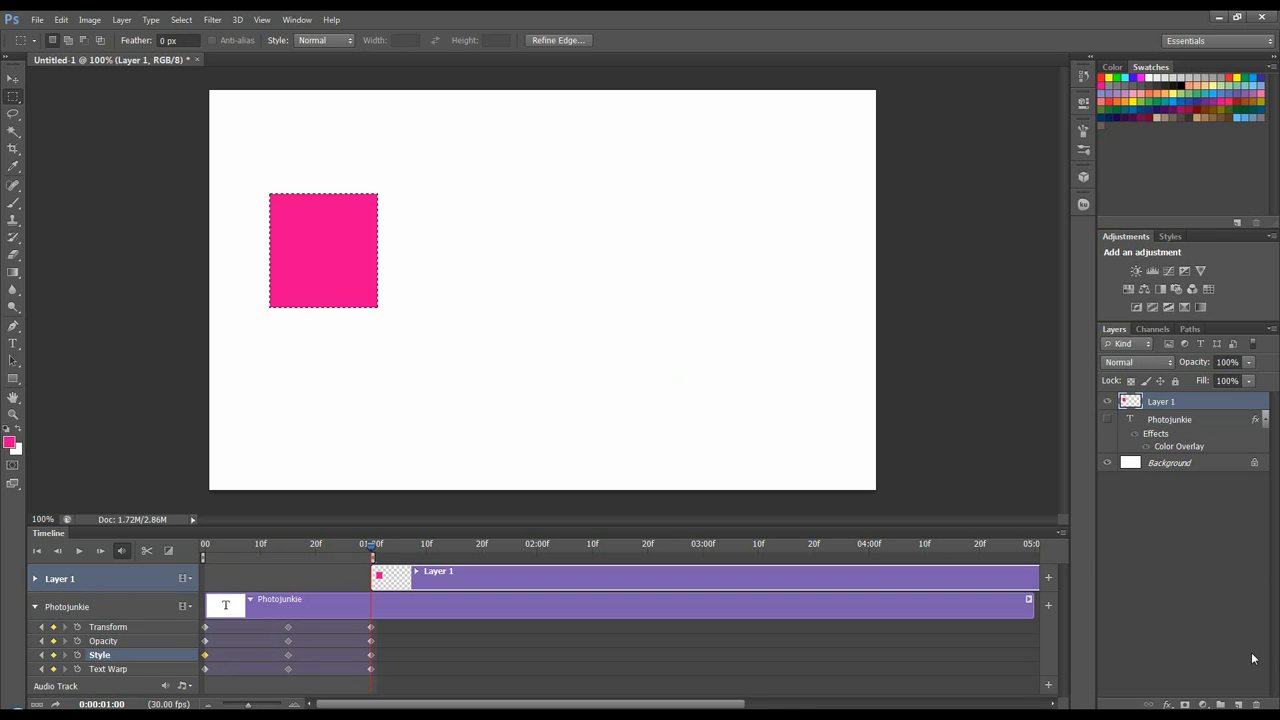
key("ctrl+d")
Step: Move the pink square to the canvas's upper-left corner and shift its timeline clip to start at 00
key("v")
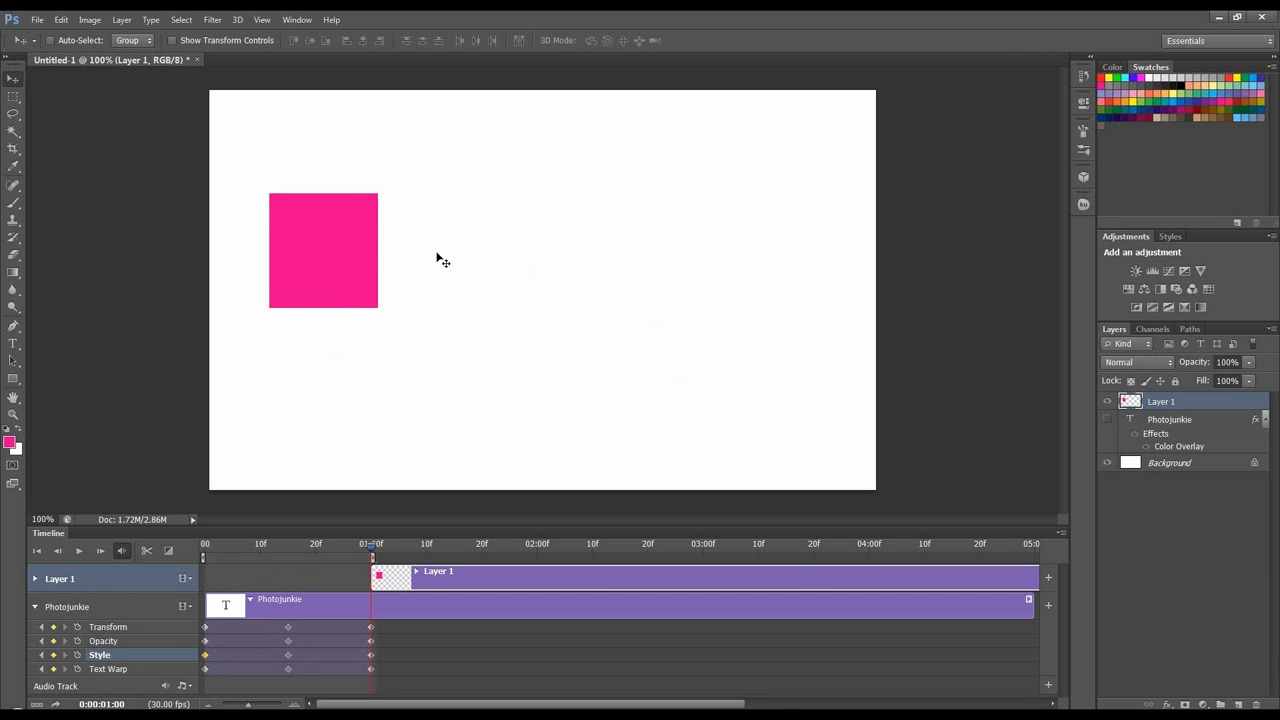
left_click_drag(323, 232, 294, 172)
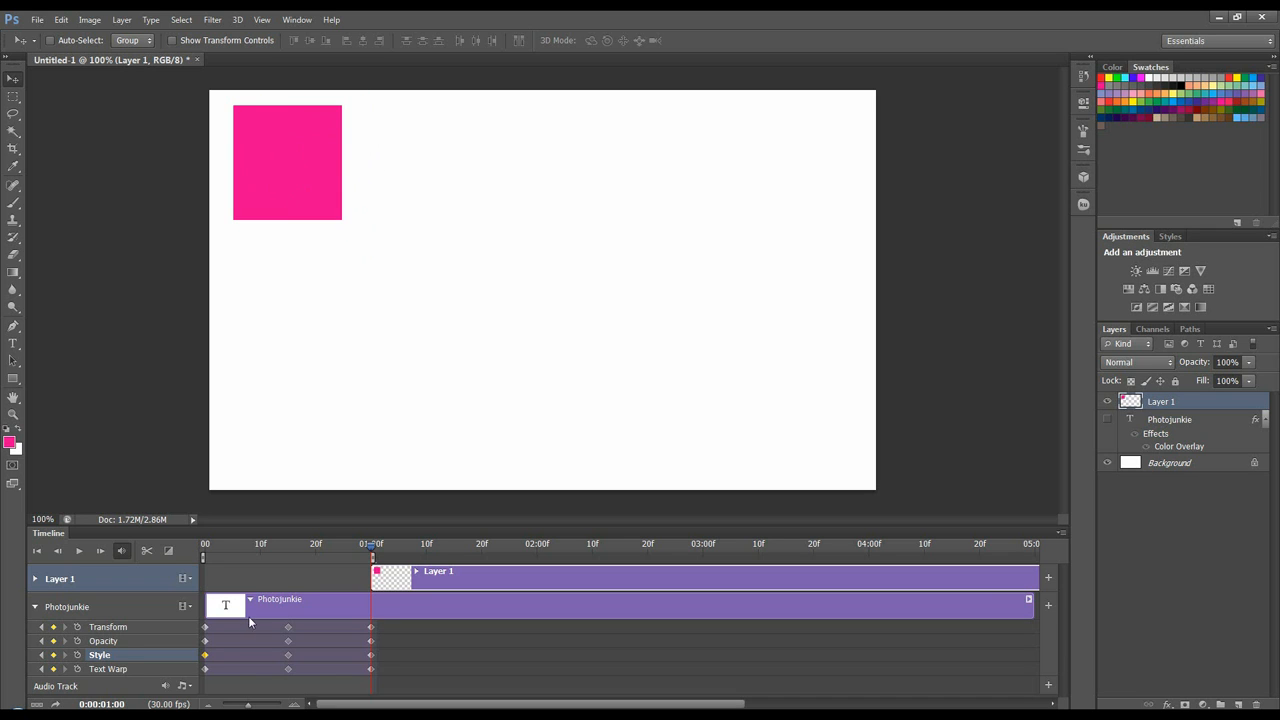
left_click(35, 606)
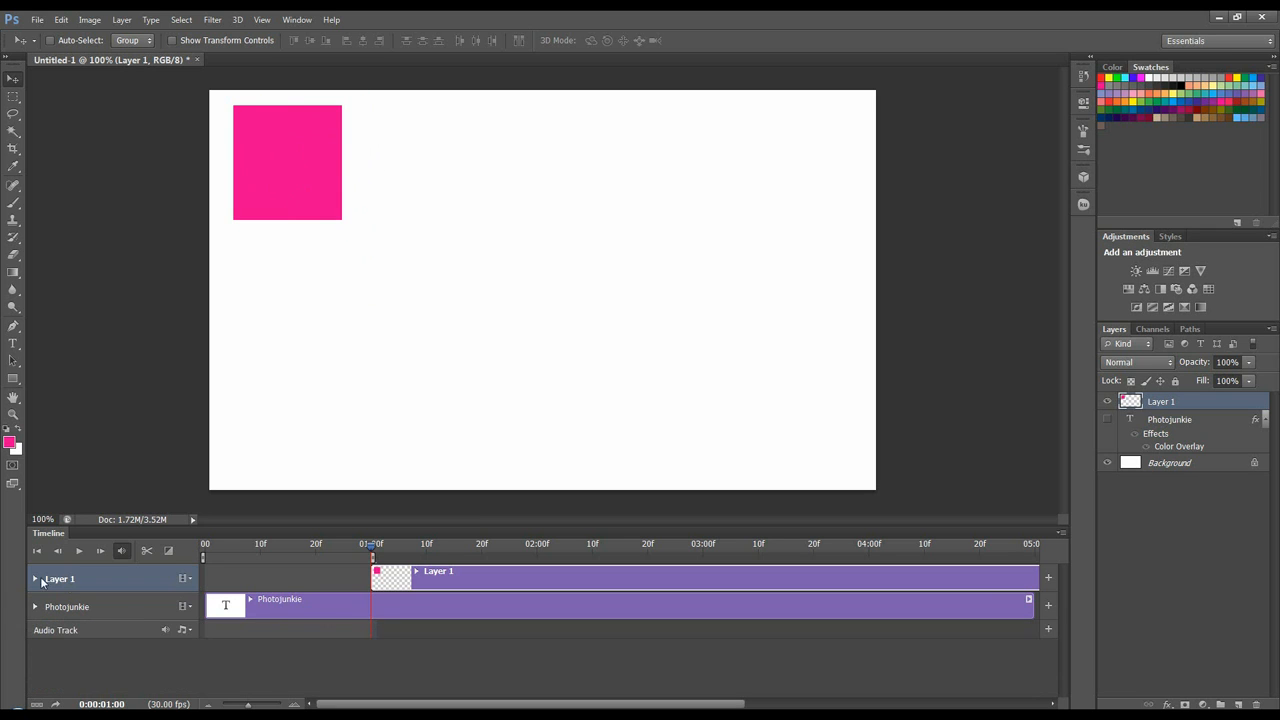
left_click_drag(444, 580, 251, 580)
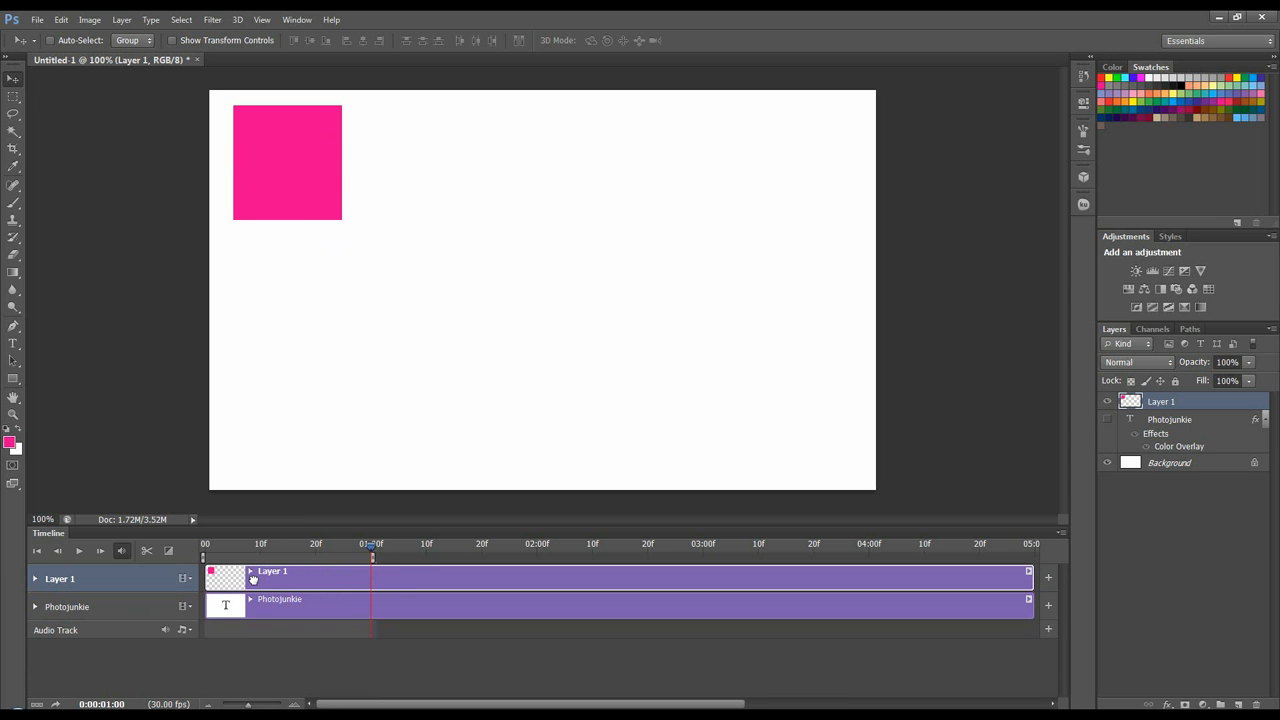
Step: Animate Layer 1's position with keyframes from the upper-left corner at frame 0 to the canvas's lower-right corner at 01:00
left_click_drag(372, 547, 200, 555)
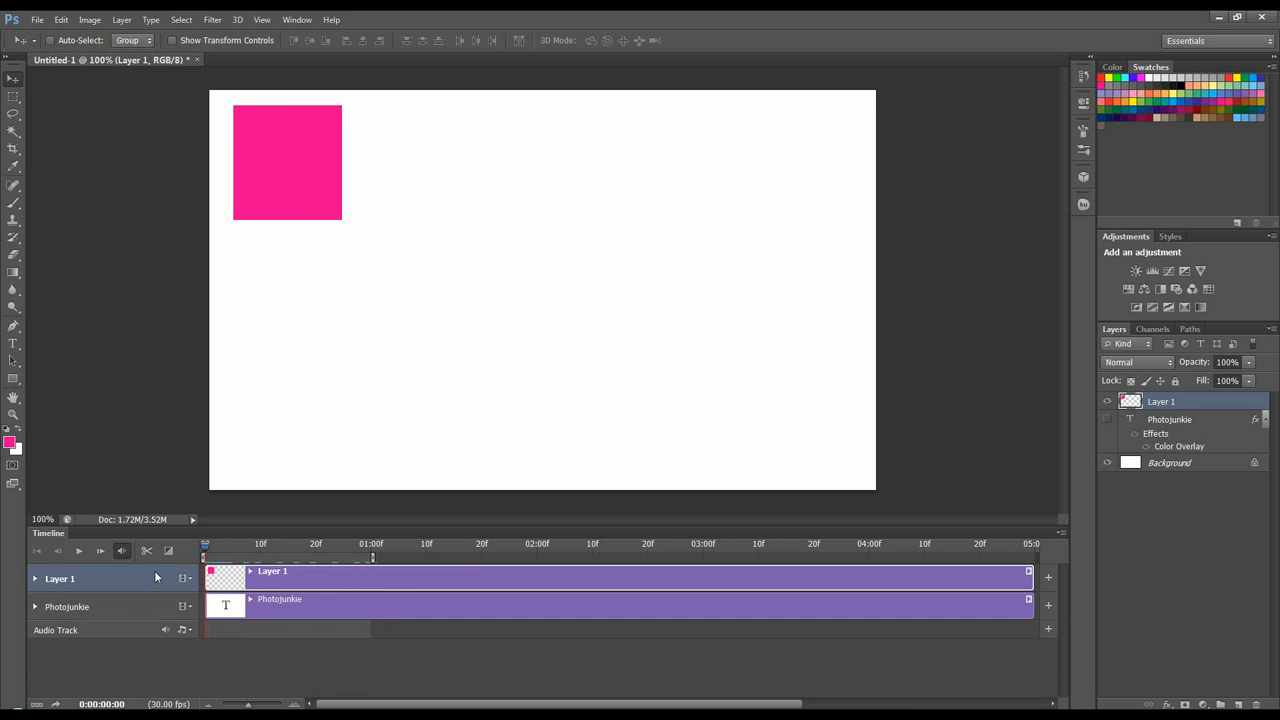
left_click(35, 580)
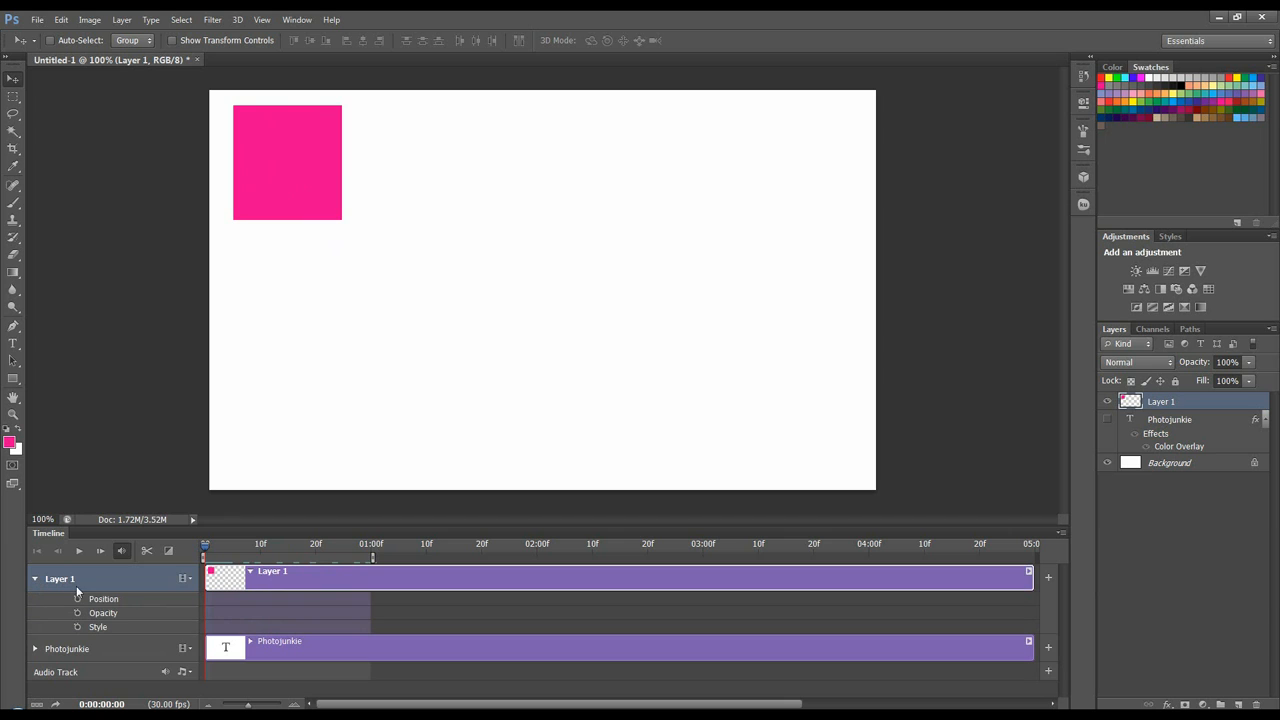
left_click(77, 600)
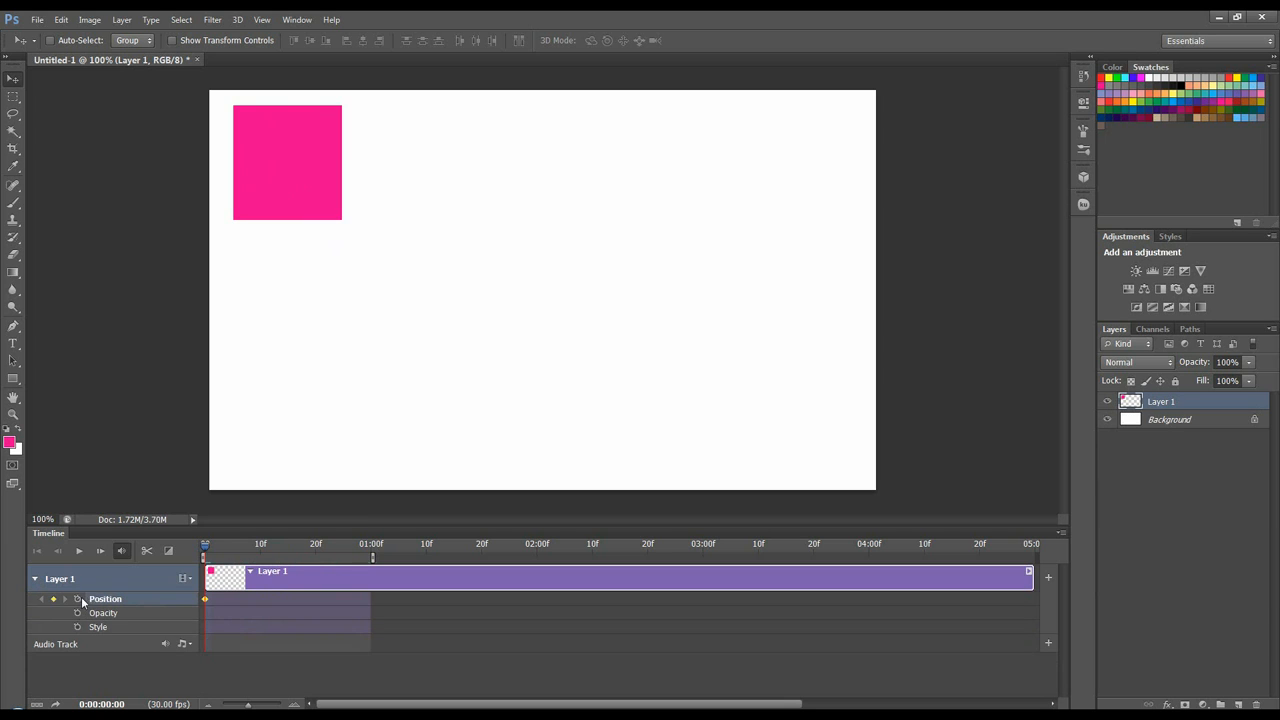
left_click_drag(205, 550, 372, 558)
left_click_drag(318, 192, 815, 436)
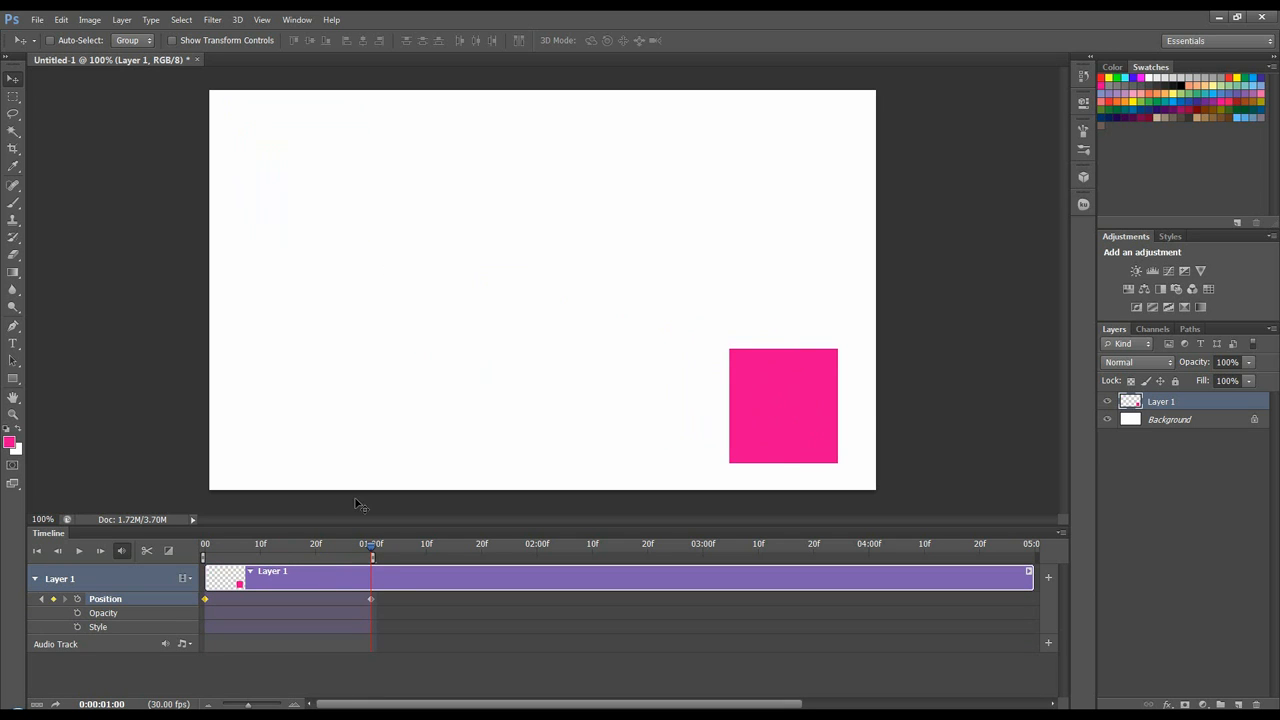
Step: Apply the Rotate & Zoom motion preset to the Layer 1 clip
left_click(1030, 572)
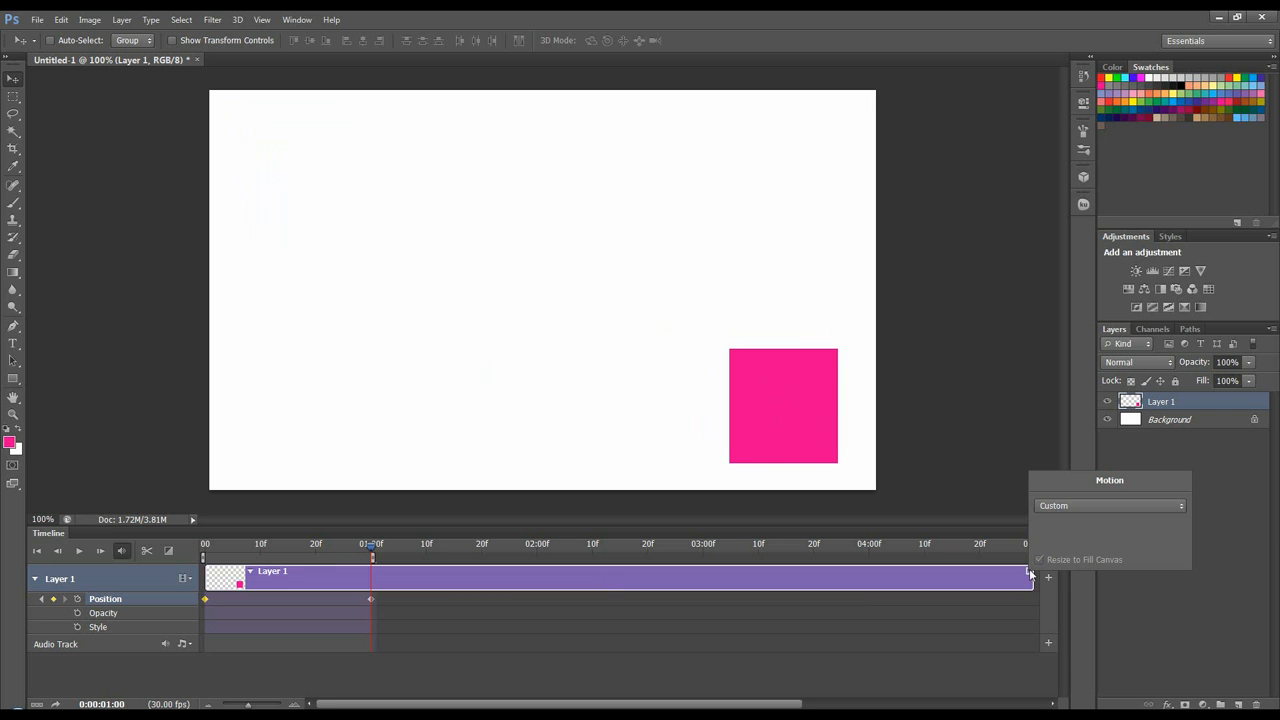
left_click(1070, 505)
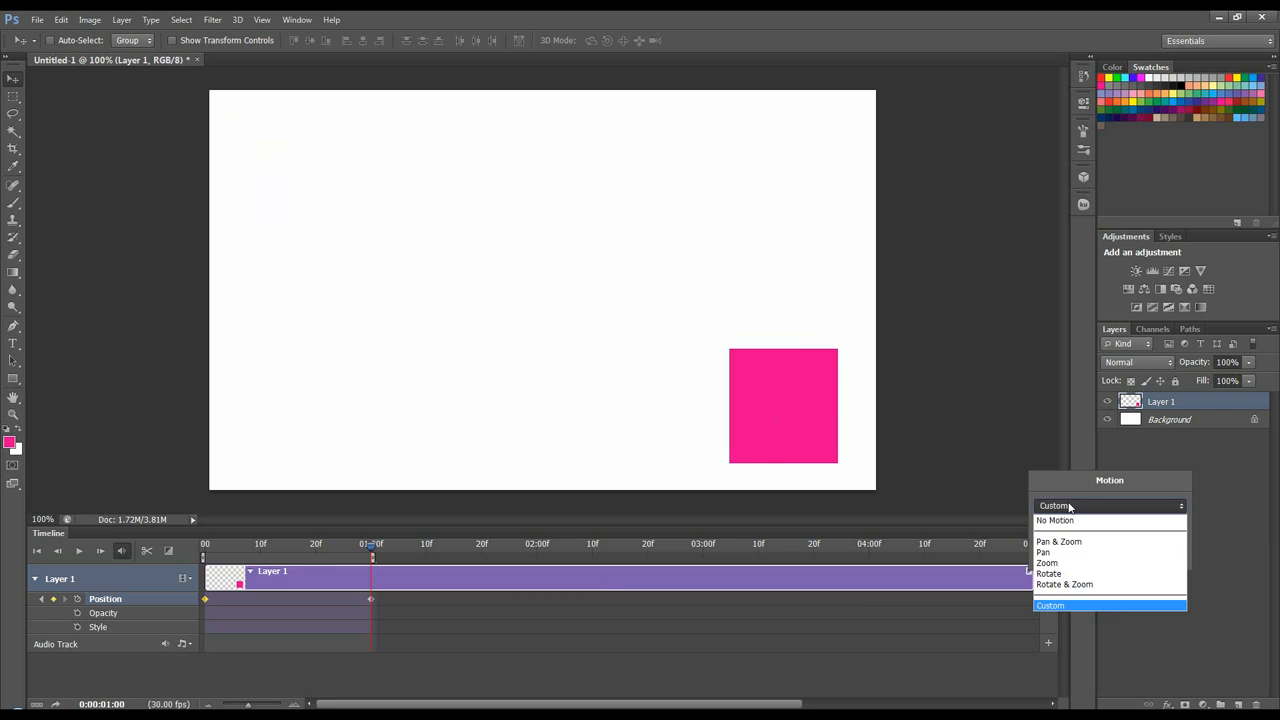
left_click(1064, 585)
left_click(895, 578)
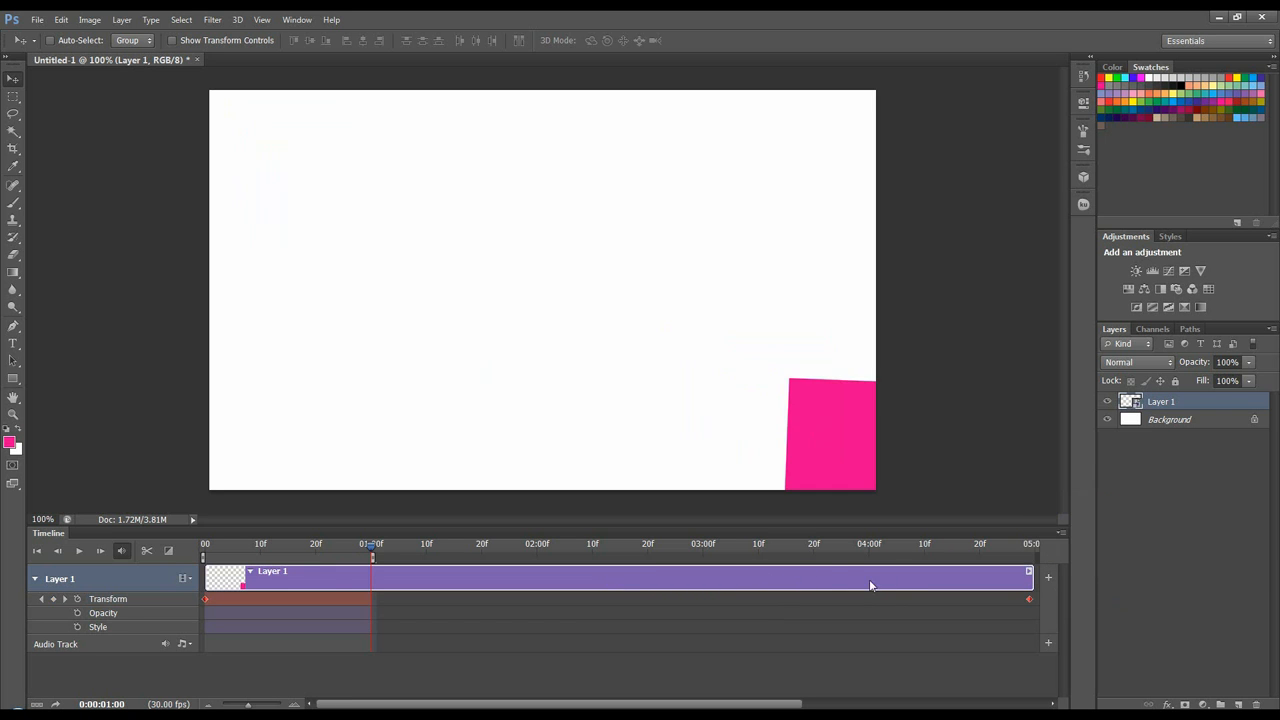
Step: Trim the end of the Layer 1 clip to 01:00 and scrub through its motion
left_click_drag(370, 546, 232, 546)
left_click_drag(1030, 577, 370, 578)
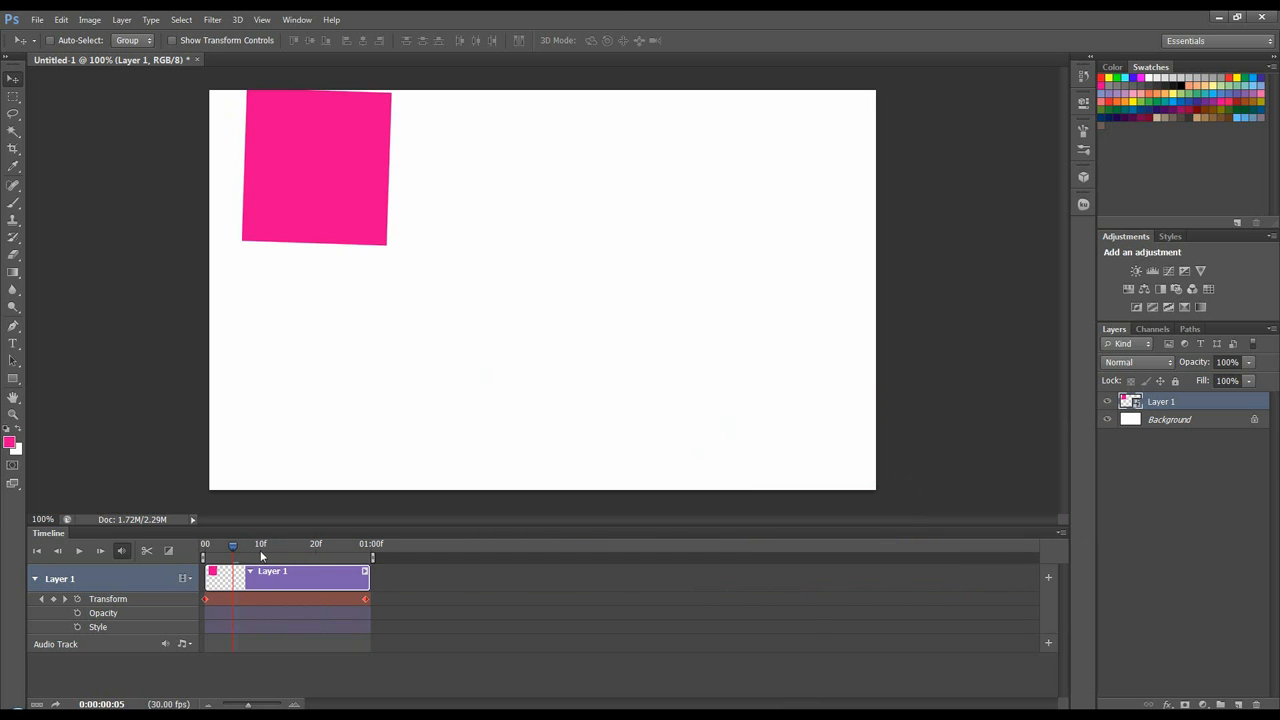
left_click_drag(240, 551, 282, 555)
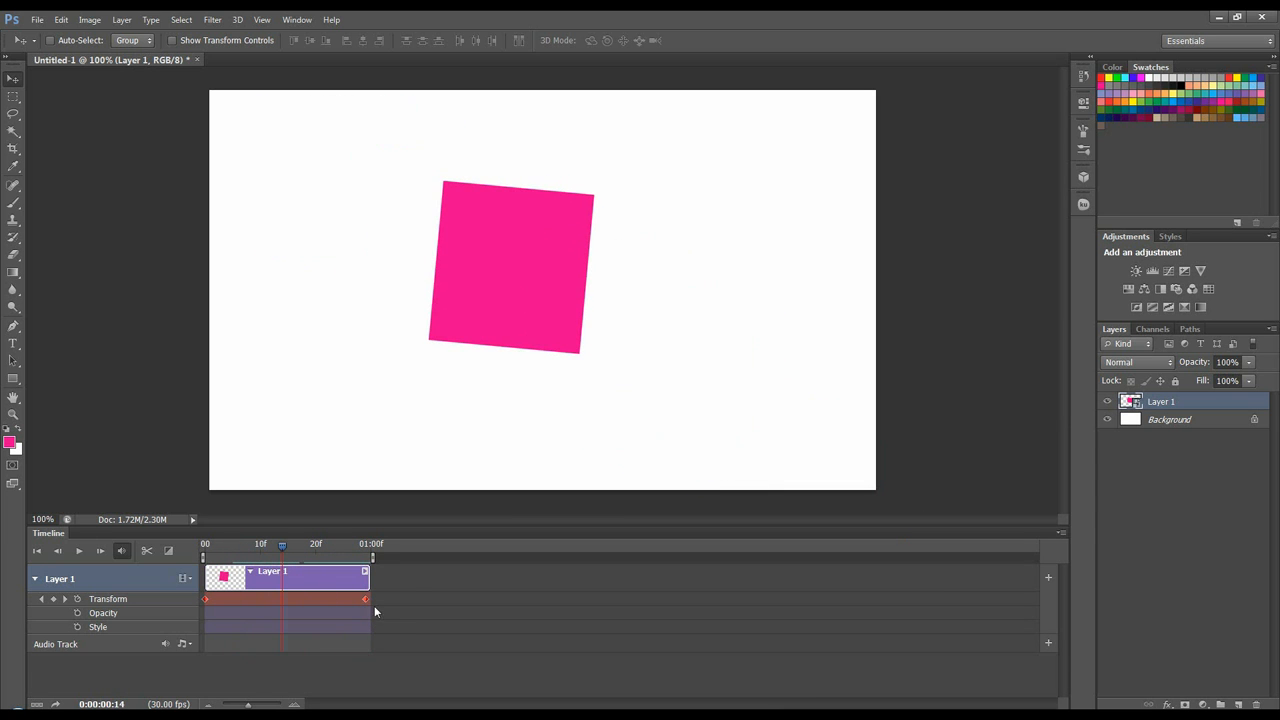
Step: Move Layer 1's ending Transform keyframe to about frame 16, preview the motion, and extend the clip to about 05:00
left_click_drag(366, 599, 234, 594)
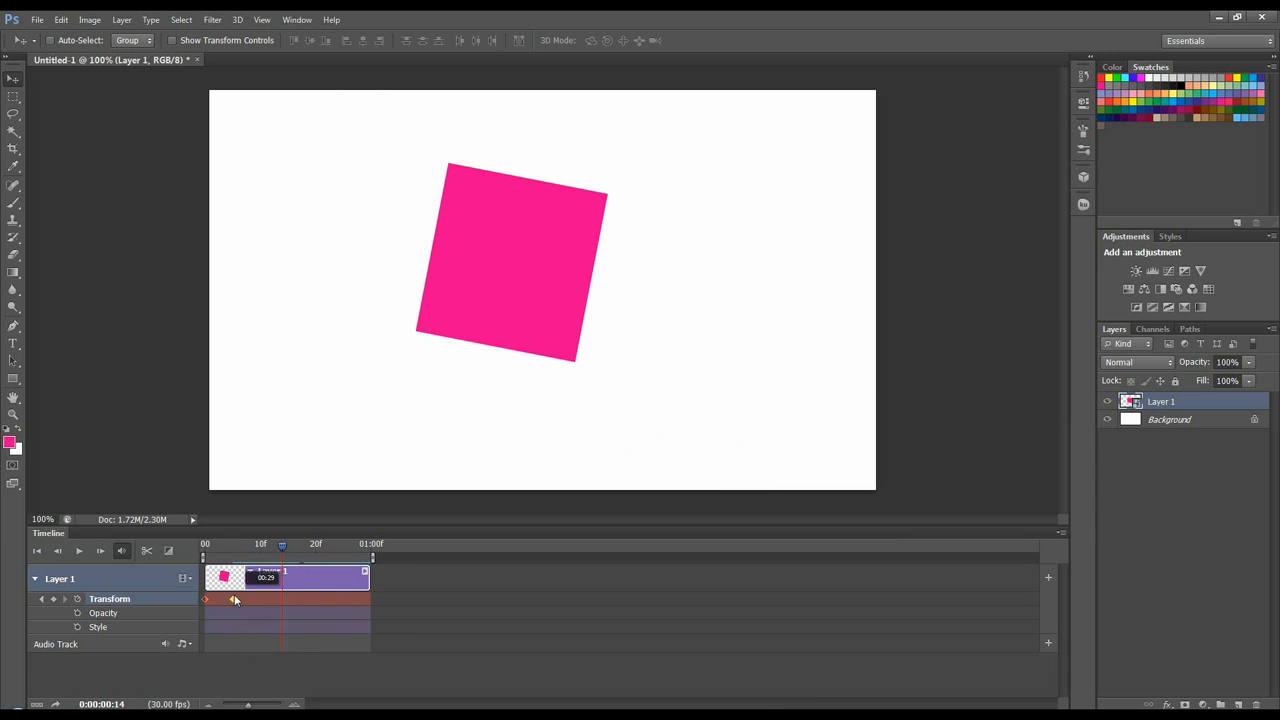
mouse_move(286, 550)
left_mouse_down()
mouse_move(205, 550)
mouse_move(319, 555)
mouse_move(293, 550)
left_mouse_up()
left_click_drag(232, 599, 296, 599)
left_click_drag(284, 548, 329, 565)
key("space")
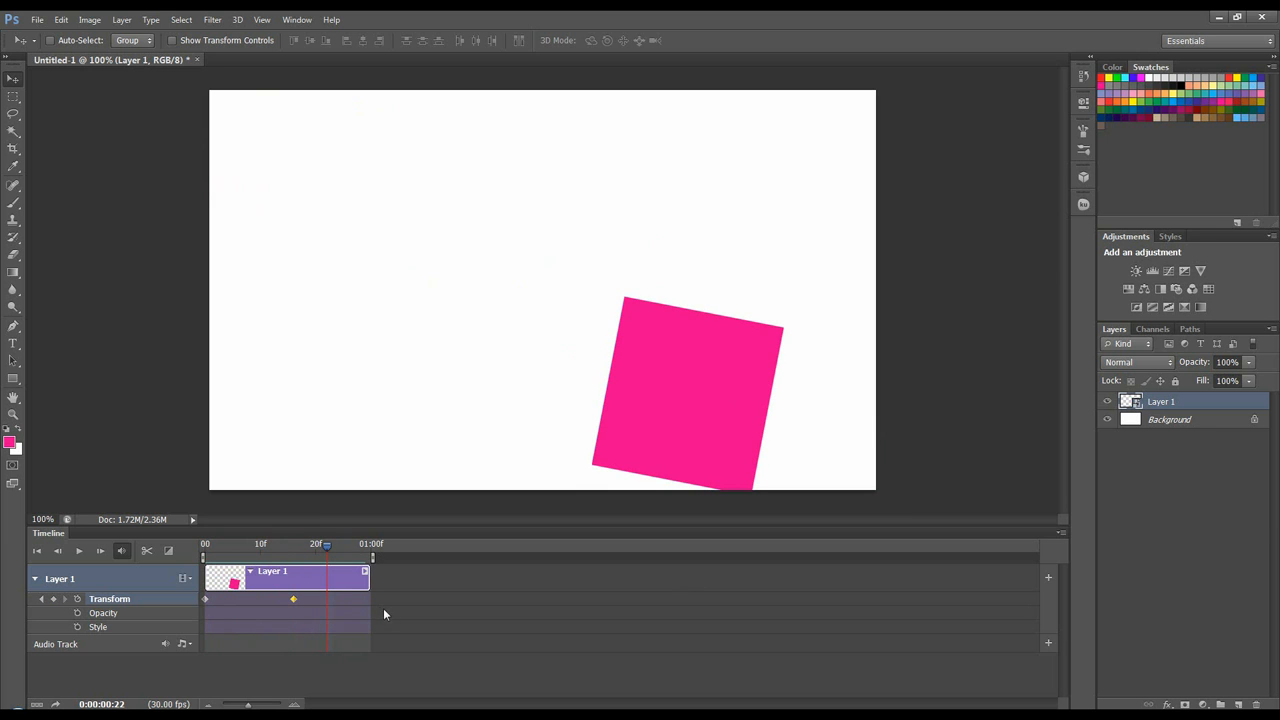
left_click_drag(367, 583, 1038, 584)
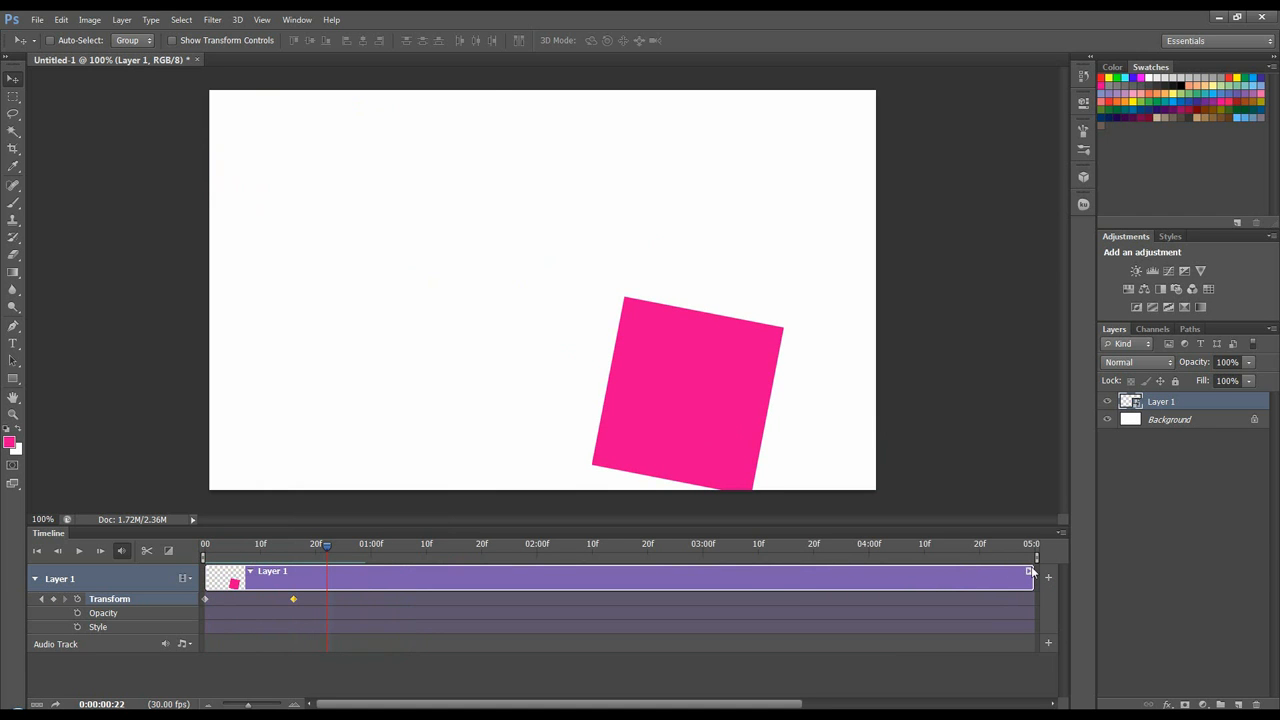
Step: Review the motion presets offered for the Layer 1 clip and locate the timeline's Render Video command, leaving both unapplied
left_click(1029, 571)
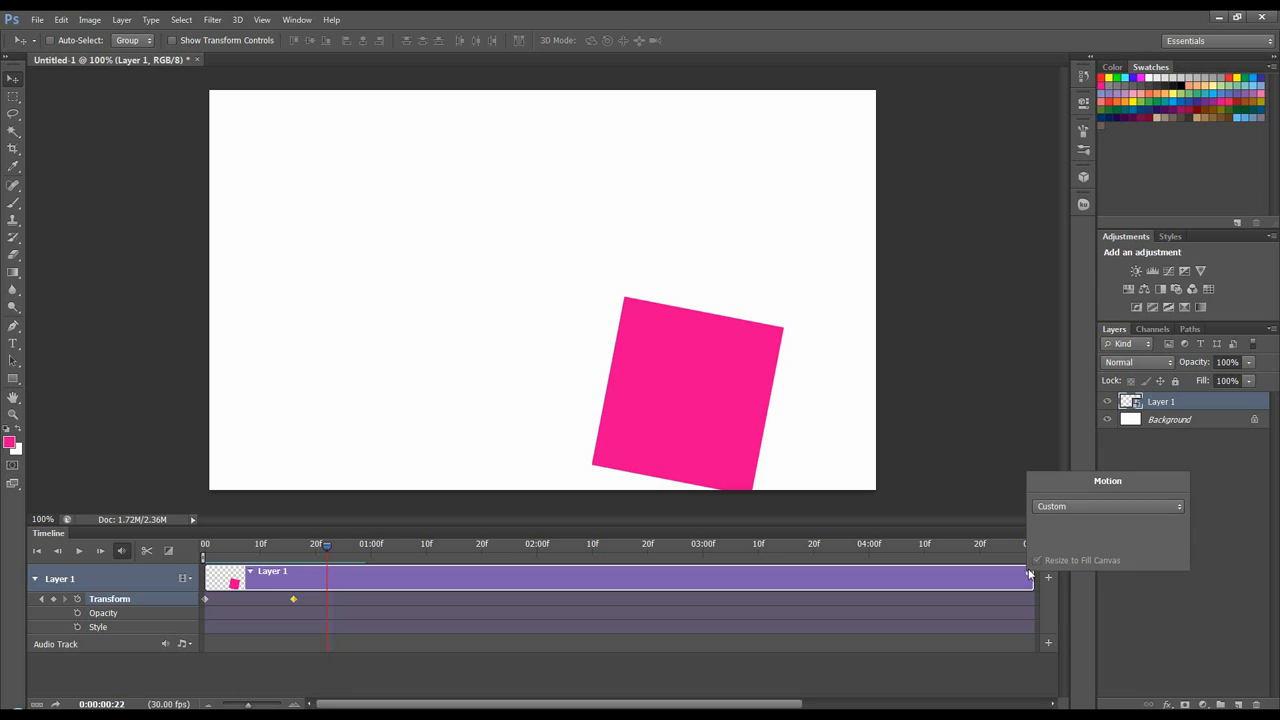
left_click(1045, 507)
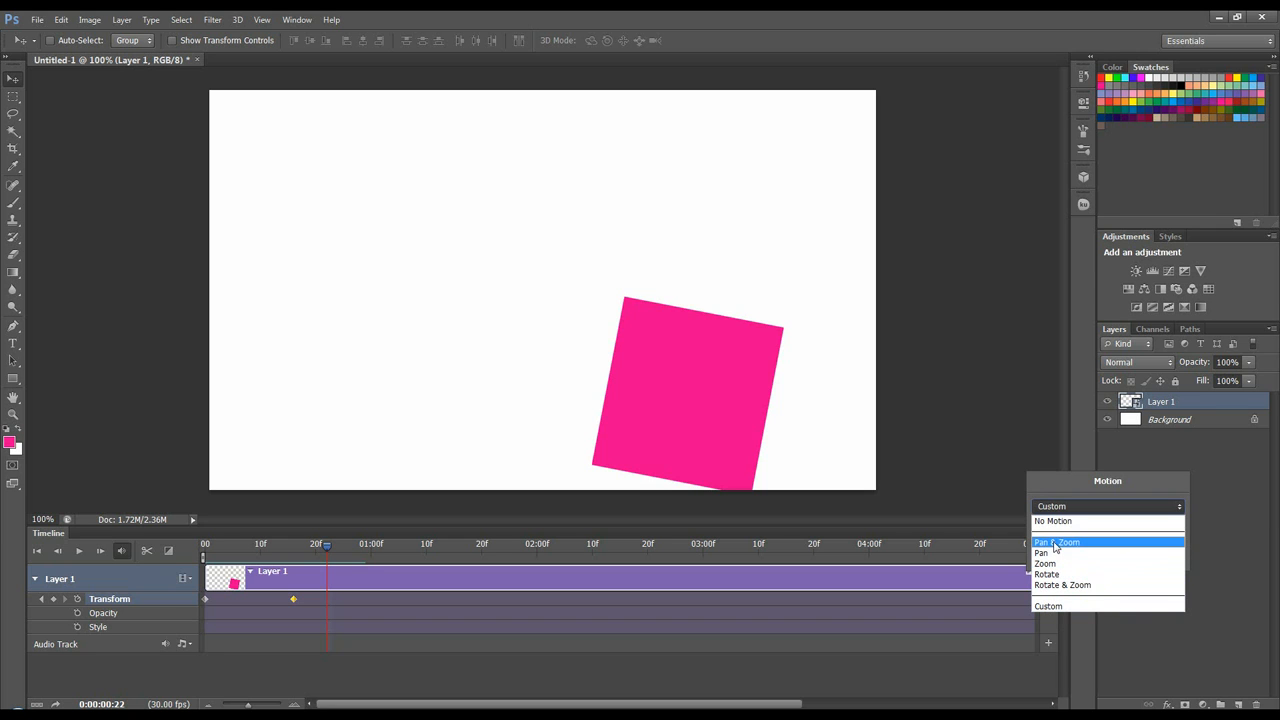
left_click(862, 580)
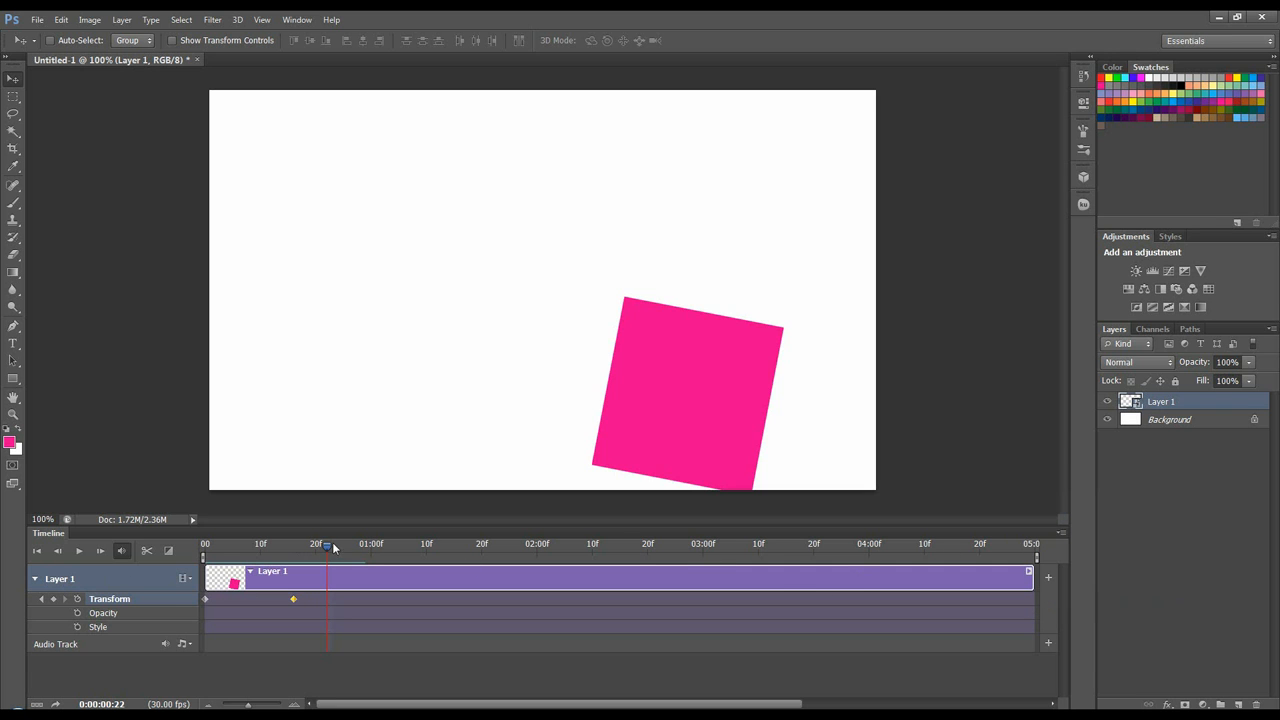
left_click(1064, 532)
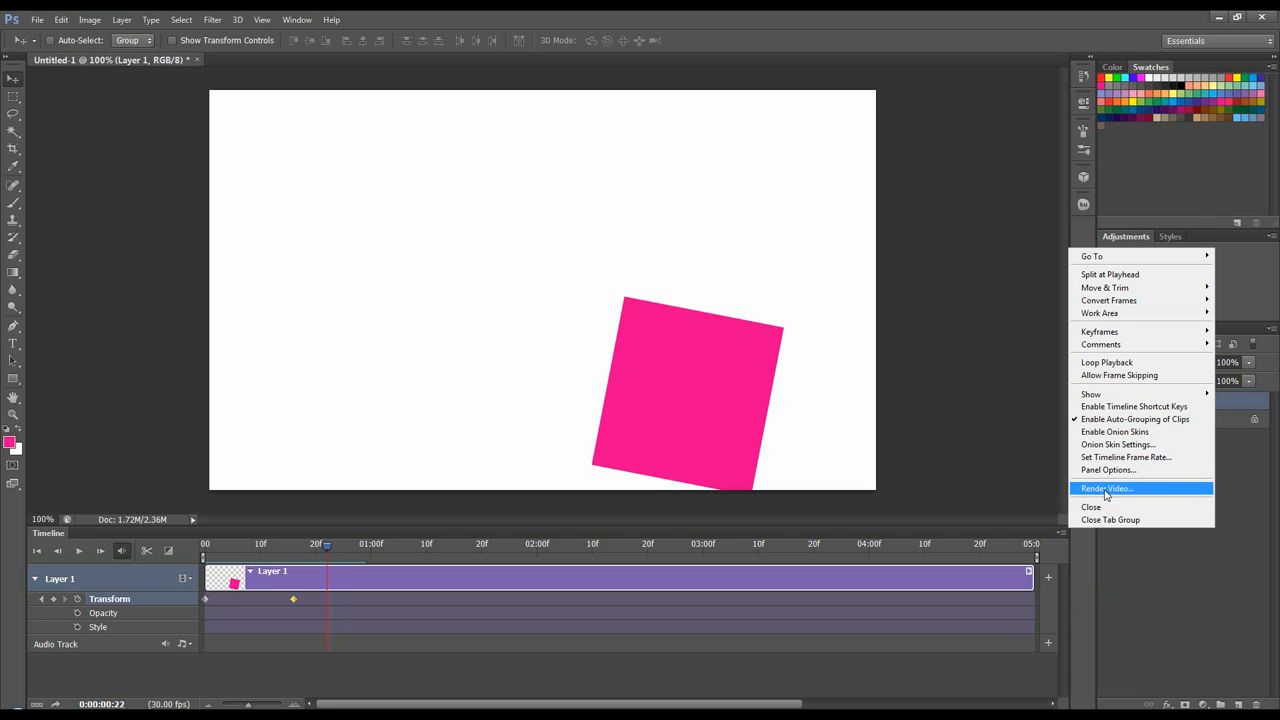
left_click(889, 582)
mouse_move(248, 705)
left_mouse_down()
mouse_move(223, 705)
mouse_move(252, 704)
left_mouse_up()
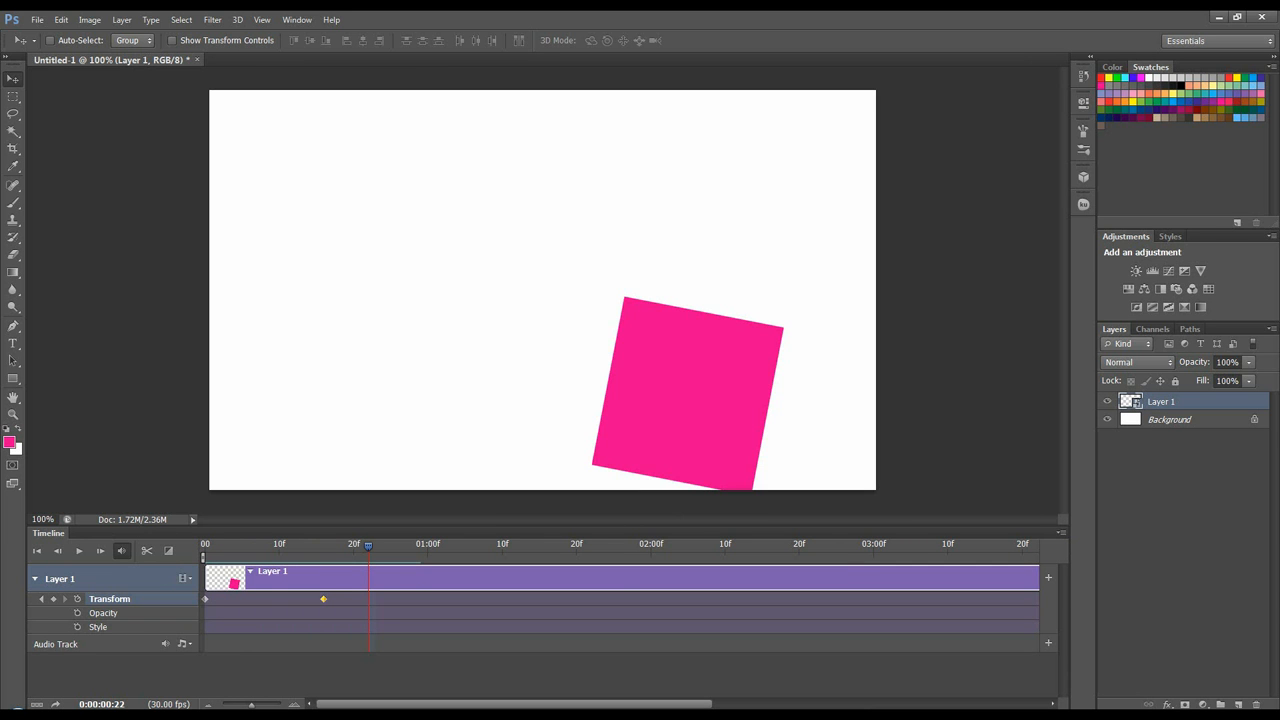
left_click(1126, 712)
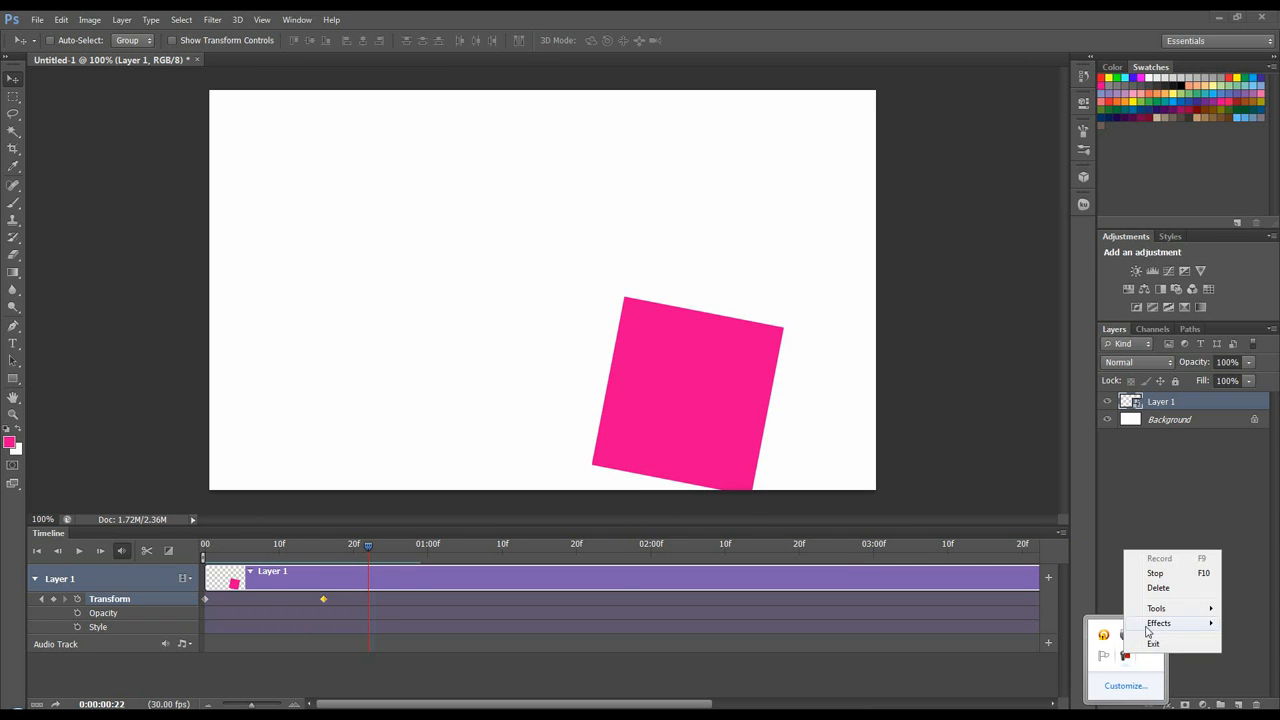